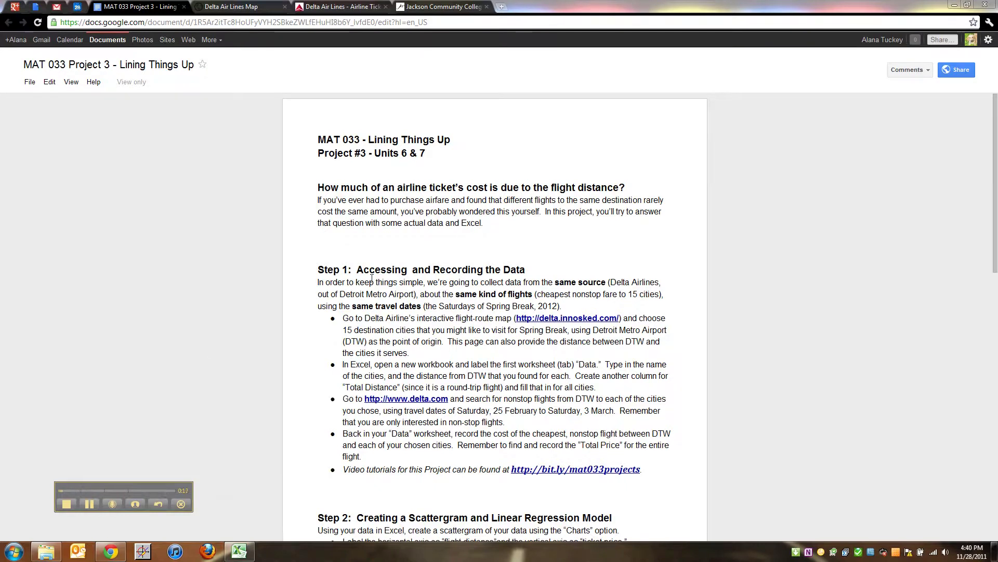
# Read the Step 1 instructions for accessing and recording the flight data in the project document.
pyautogui.moveTo(325, 268); pyautogui.dragTo(340, 271)
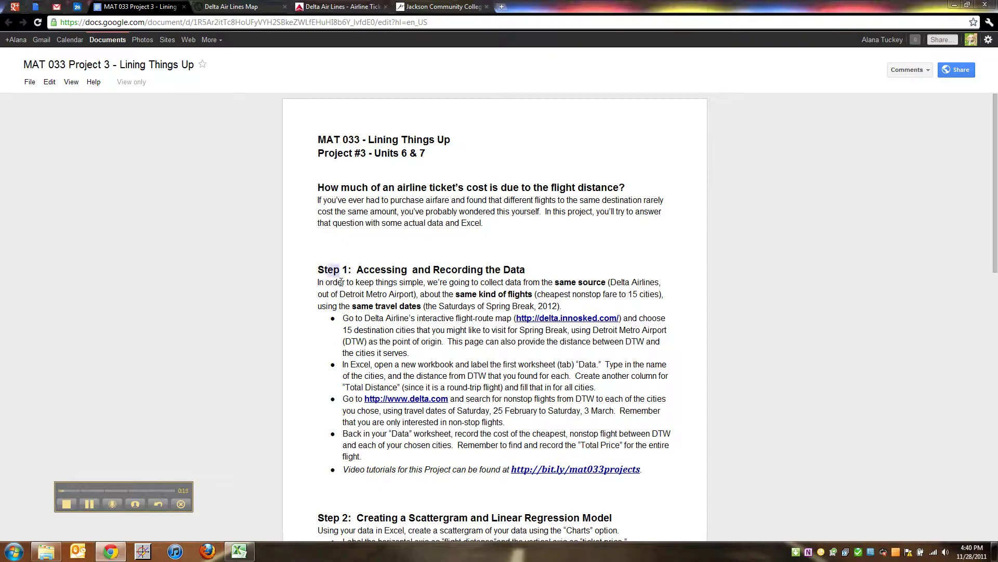
pyautogui.click(351, 285)
pyautogui.scroll(-1, 344, 285)
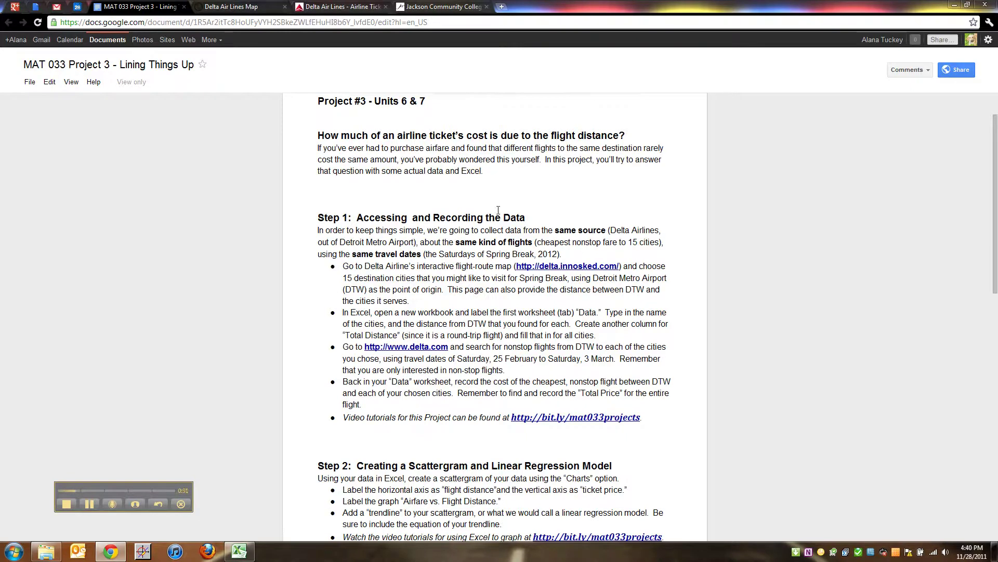
pyautogui.moveTo(494, 302); pyautogui.dragTo(485, 295)
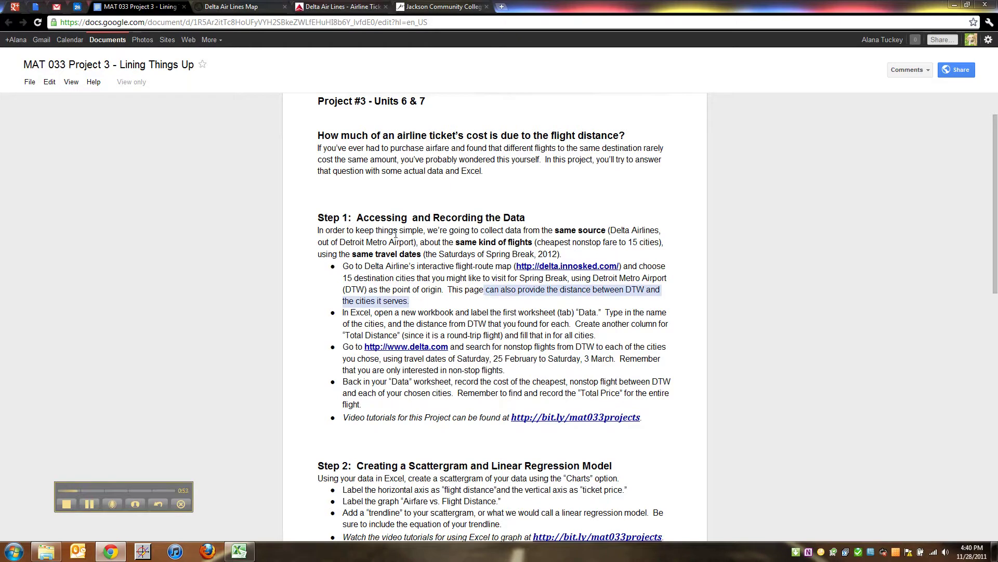
pyautogui.click(387, 277)
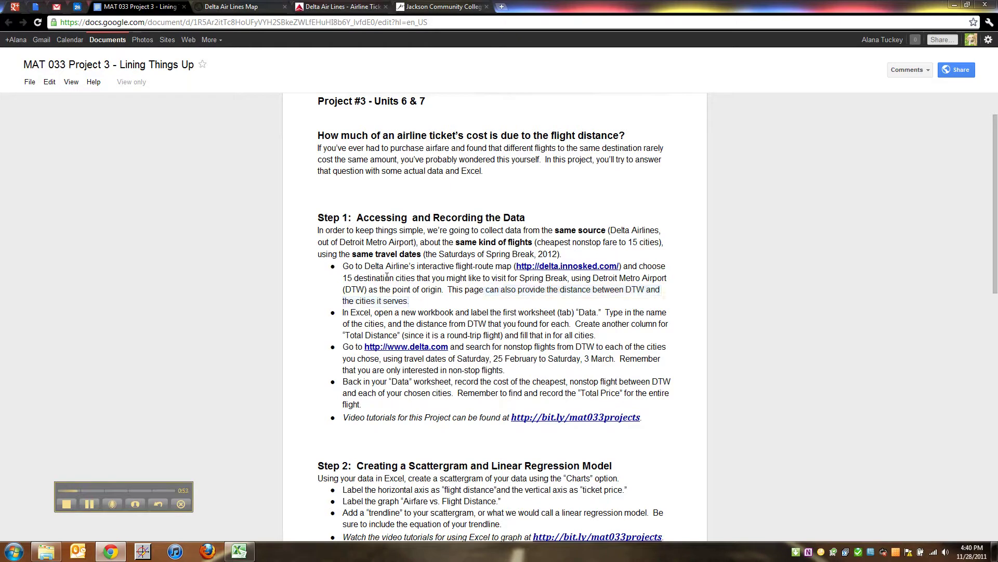
# Switch to the Delta Air Lines route map and display the non-stop routes leaving from Detroit.
pyautogui.click(239, 7)
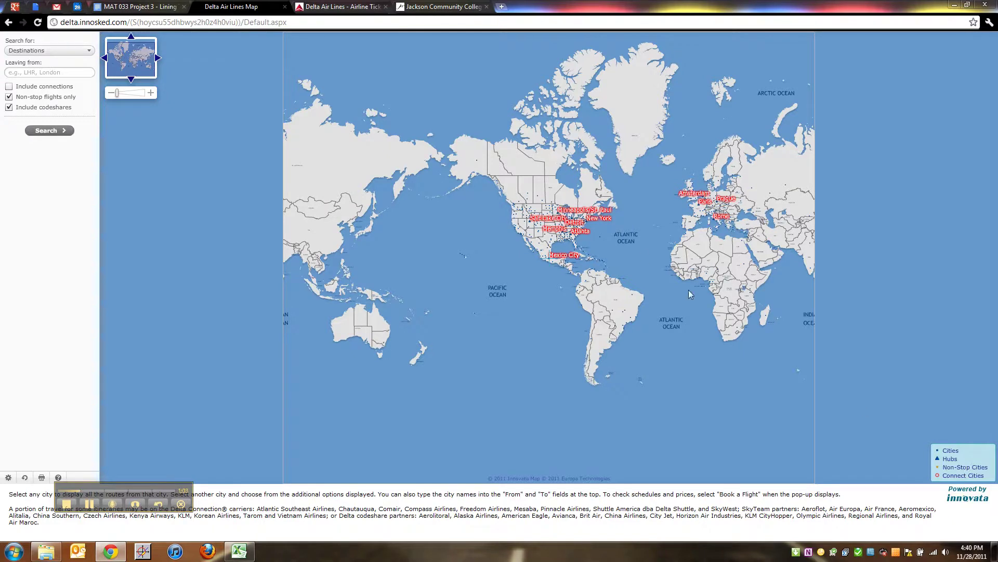
pyautogui.moveTo(151, 492); pyautogui.dragTo(170, 461)
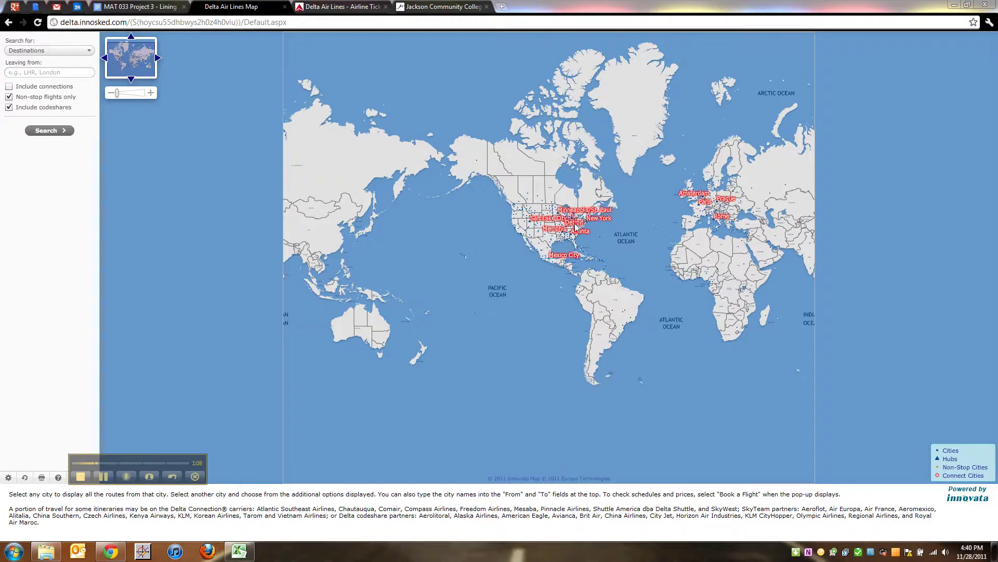
pyautogui.click(576, 223)
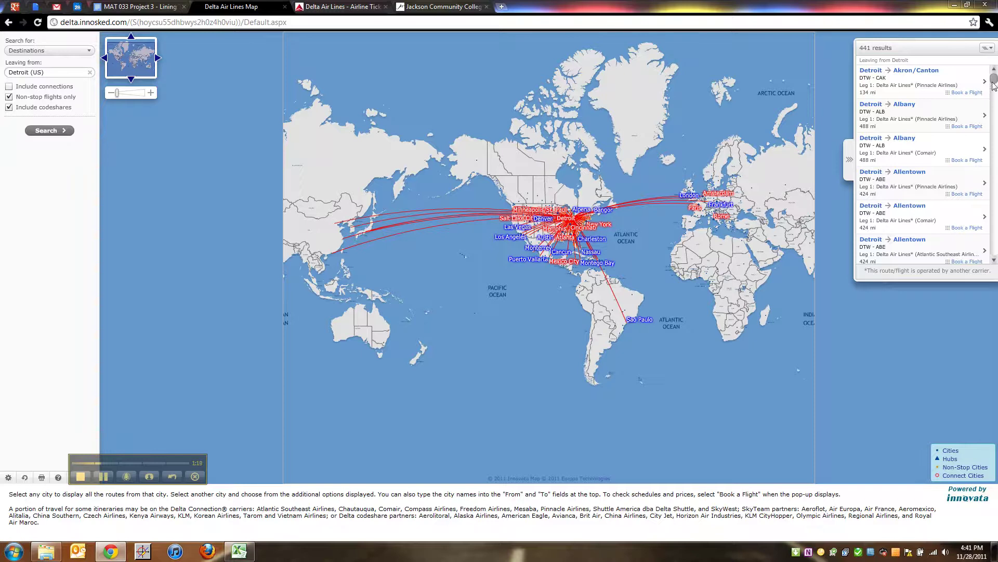
# Look through the list of routes from Detroit, including the note about routes operated by another carrier.
pyautogui.moveTo(994, 85); pyautogui.dragTo(996, 191)
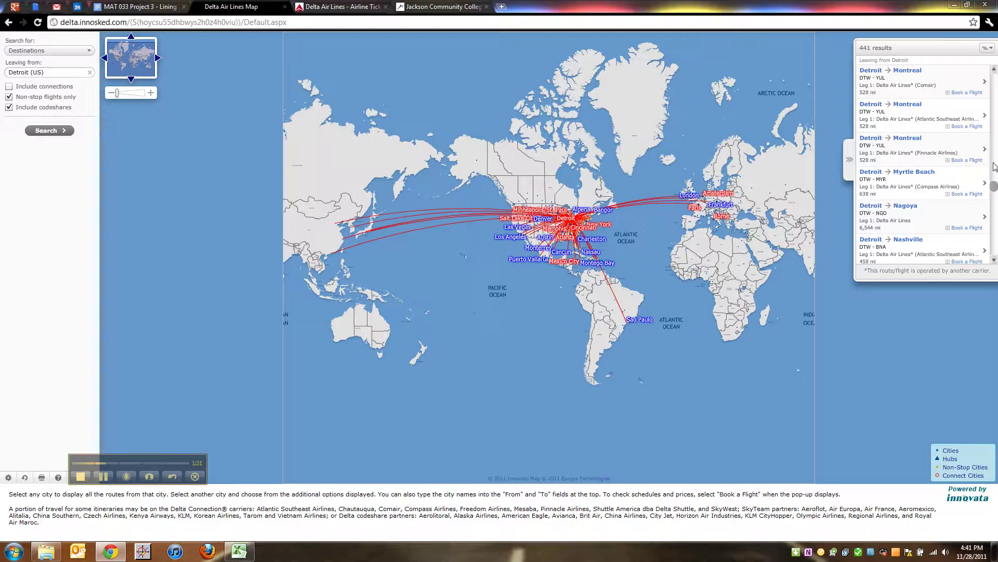
pyautogui.scroll(2, 994, 189)
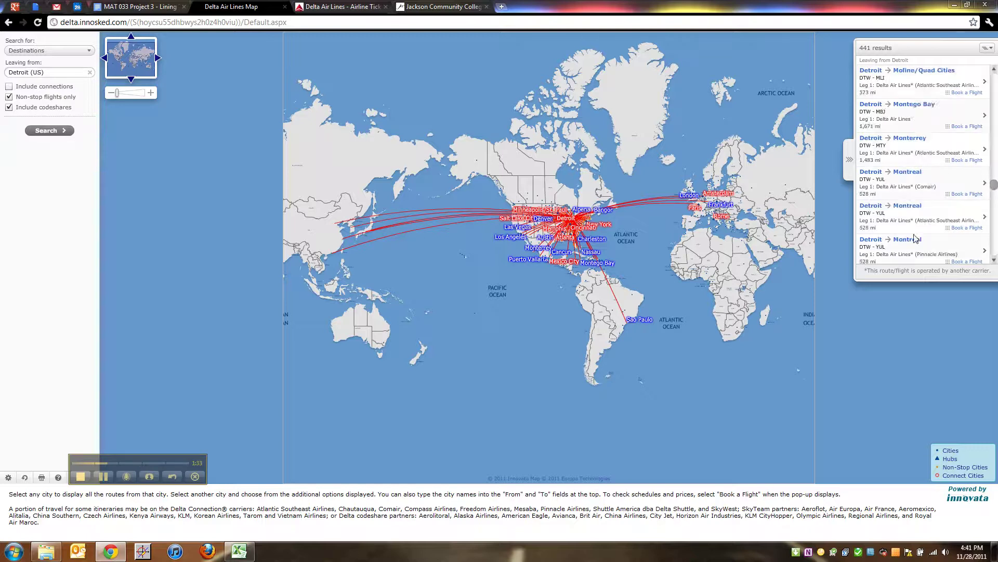
pyautogui.scroll(-2, 913, 216)
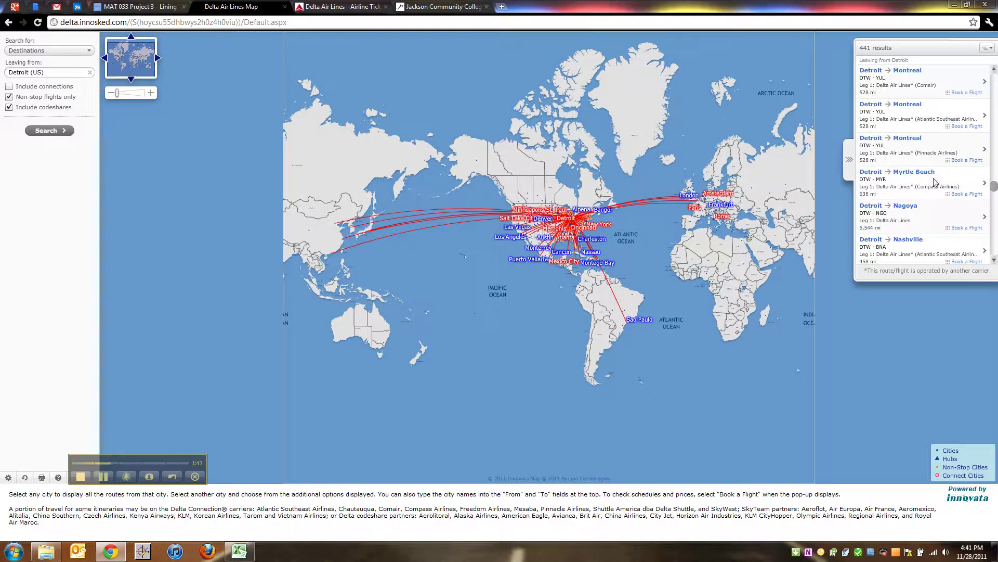
pyautogui.moveTo(877, 270); pyautogui.dragTo(991, 271)
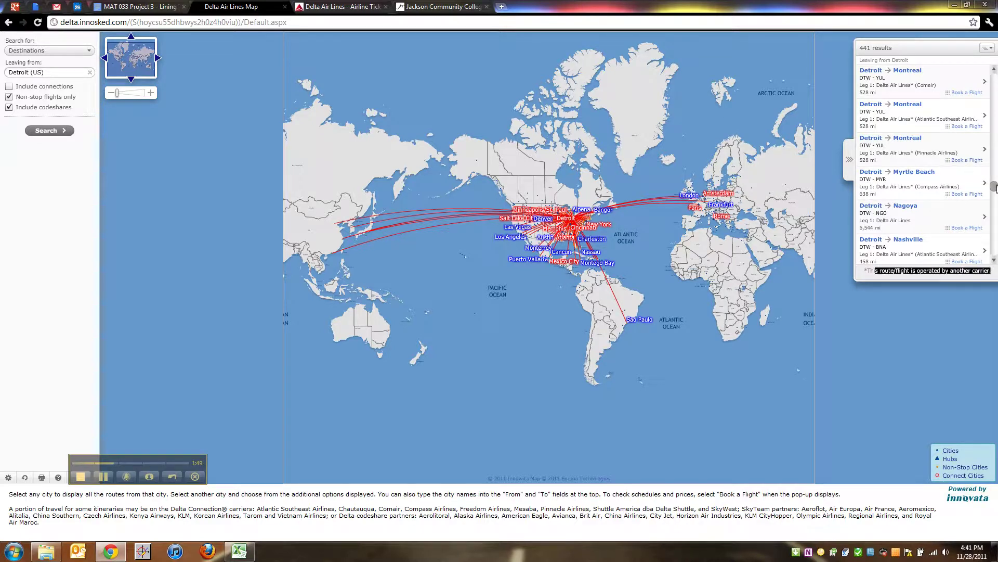
pyautogui.moveTo(994, 186); pyautogui.dragTo(994, 184)
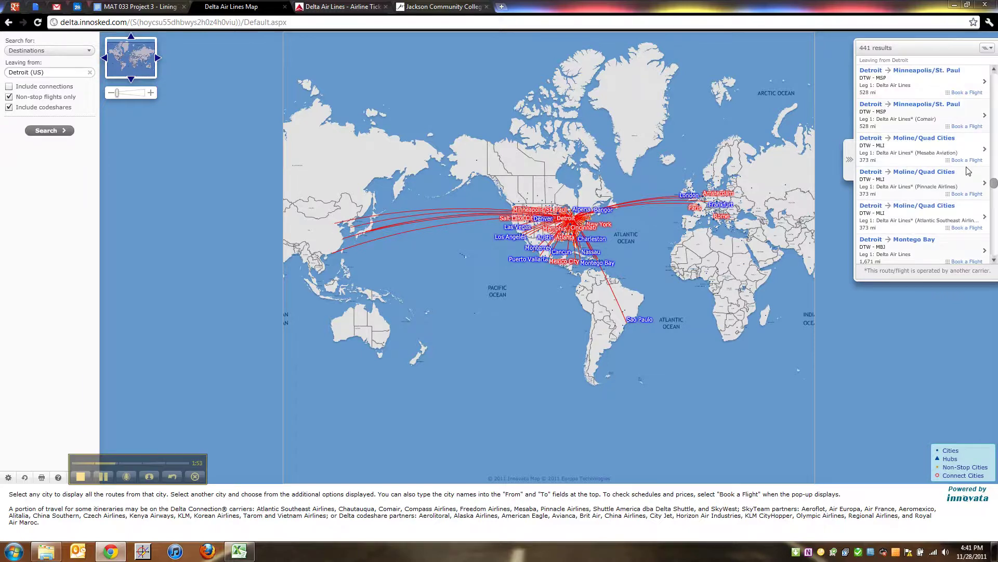
# Sort the Detroit route results by distance and look through them from the farthest to the nearest destinations.
pyautogui.click(987, 47)
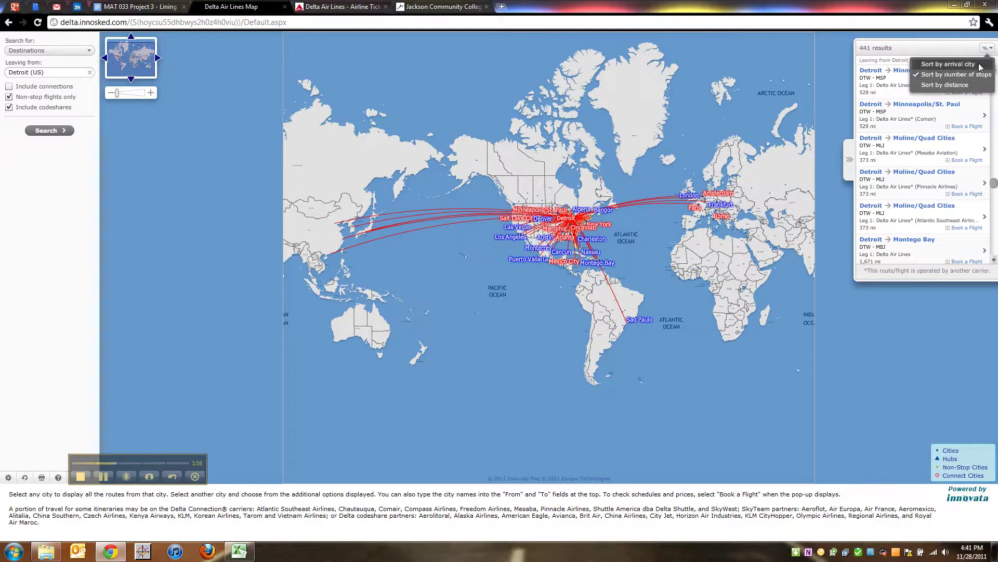
pyautogui.click(959, 86)
pyautogui.moveTo(992, 194); pyautogui.dragTo(992, 258)
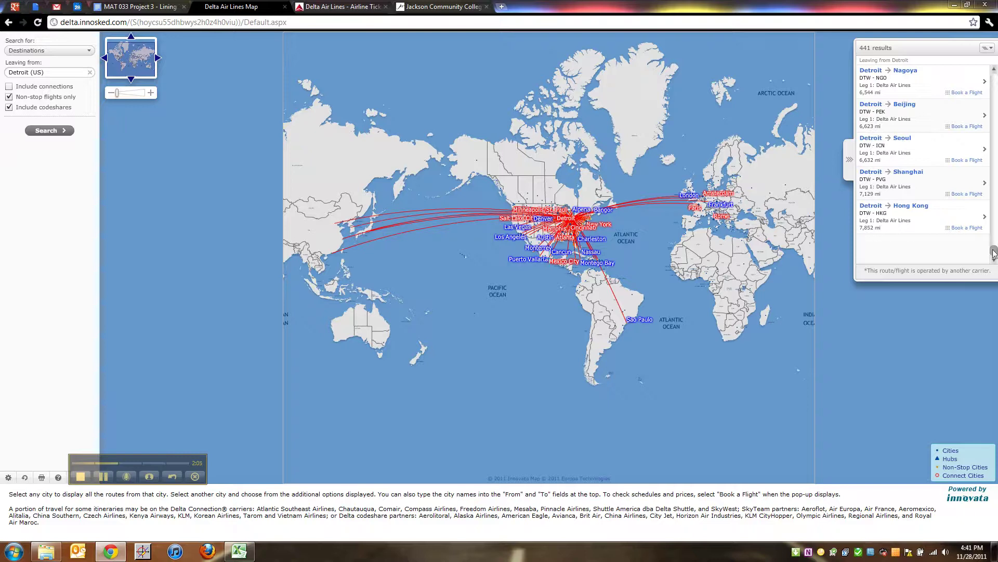
pyautogui.moveTo(995, 248); pyautogui.dragTo(994, 66)
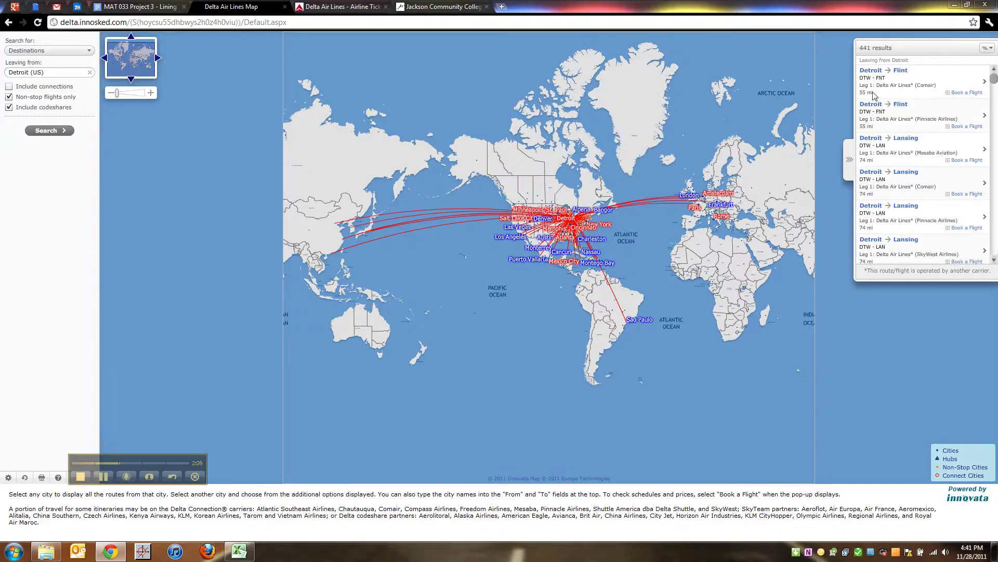
pyautogui.moveTo(995, 81); pyautogui.dragTo(994, 136)
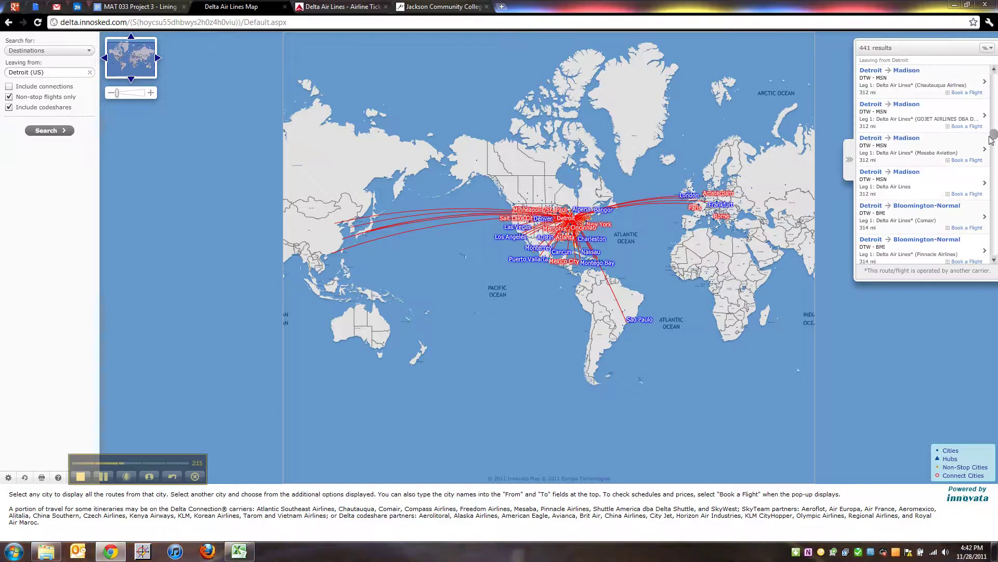
pyautogui.moveTo(988, 135); pyautogui.dragTo(994, 164)
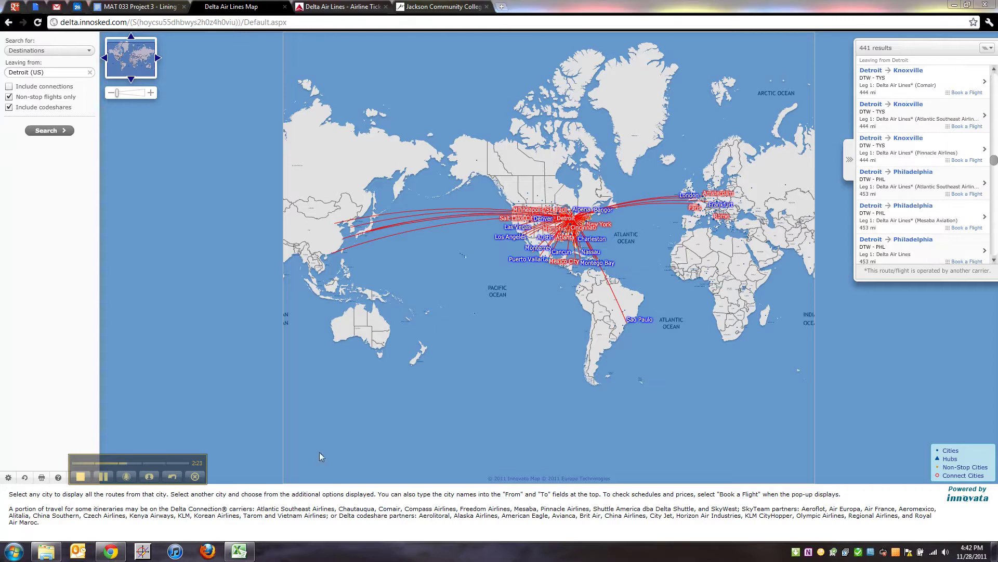
# View the route details for the Comair flight from Detroit to Knoxville and return to the results list.
pyautogui.click(885, 80)
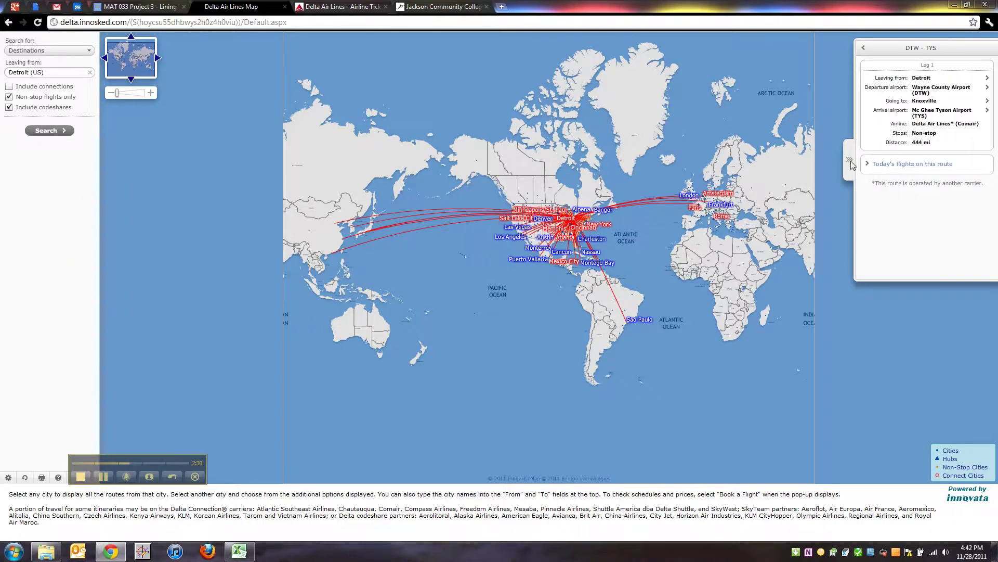
pyautogui.click(864, 48)
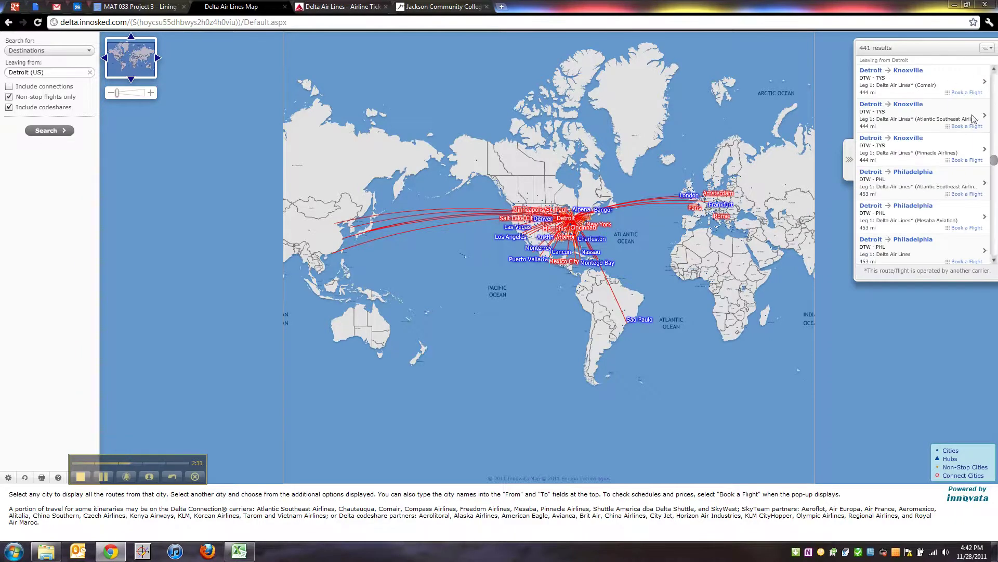
pyautogui.click(905, 78)
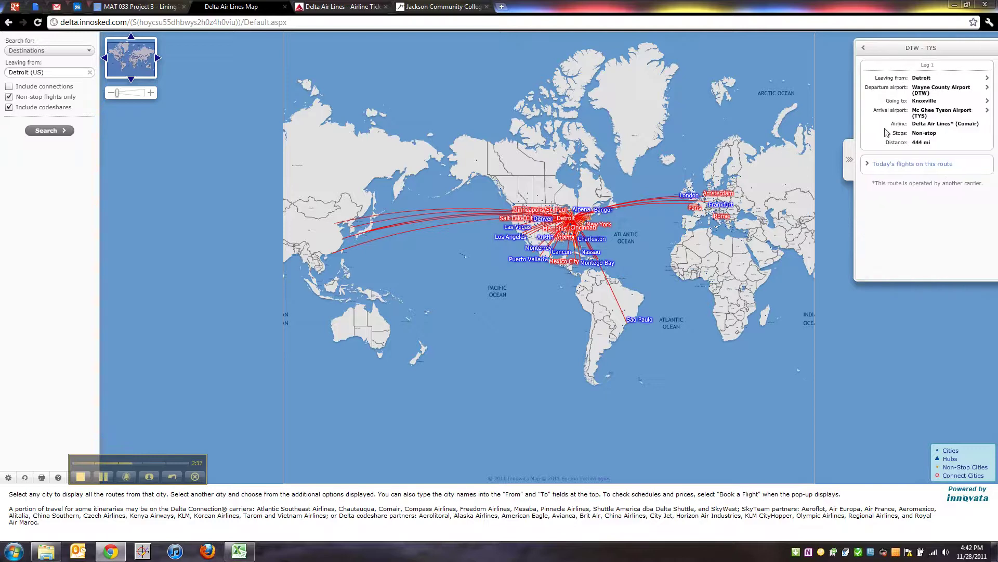
pyautogui.click(864, 48)
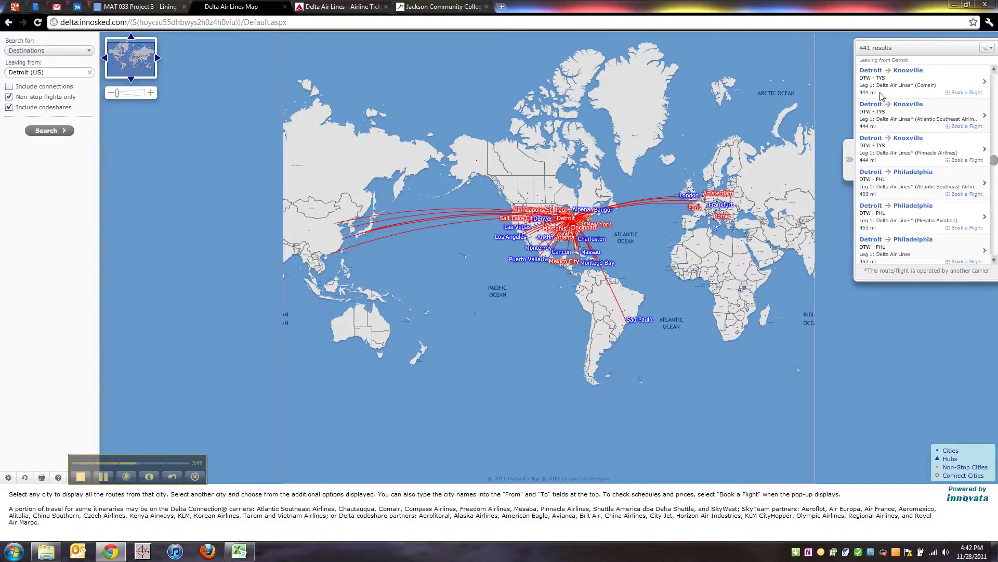
# On the Delta booking site, enter TYS as the destination for the flight from DTW and open the departure date calendar.
pyautogui.click(341, 6)
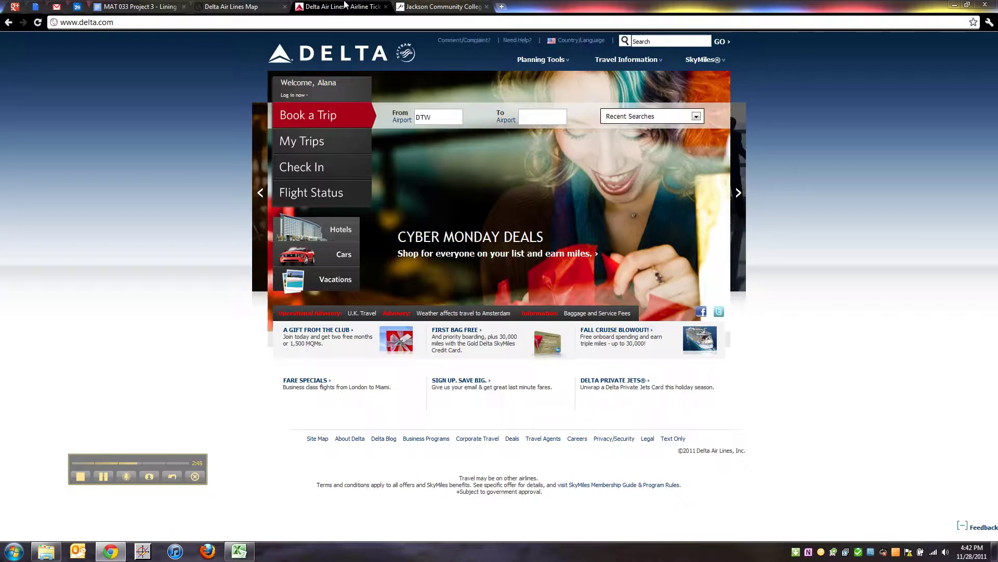
pyautogui.click(250, 5)
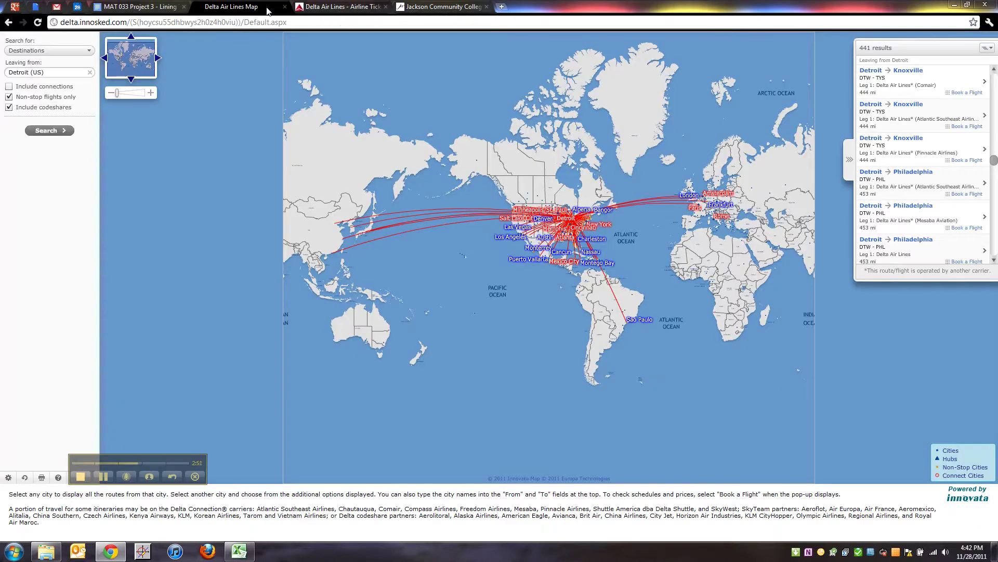
pyautogui.click(341, 7)
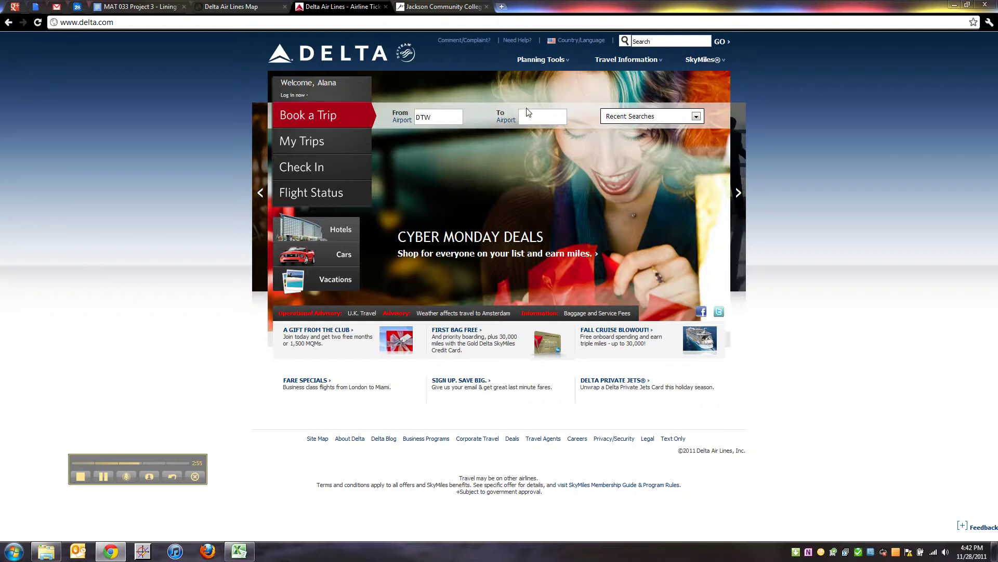
pyautogui.click(439, 115)
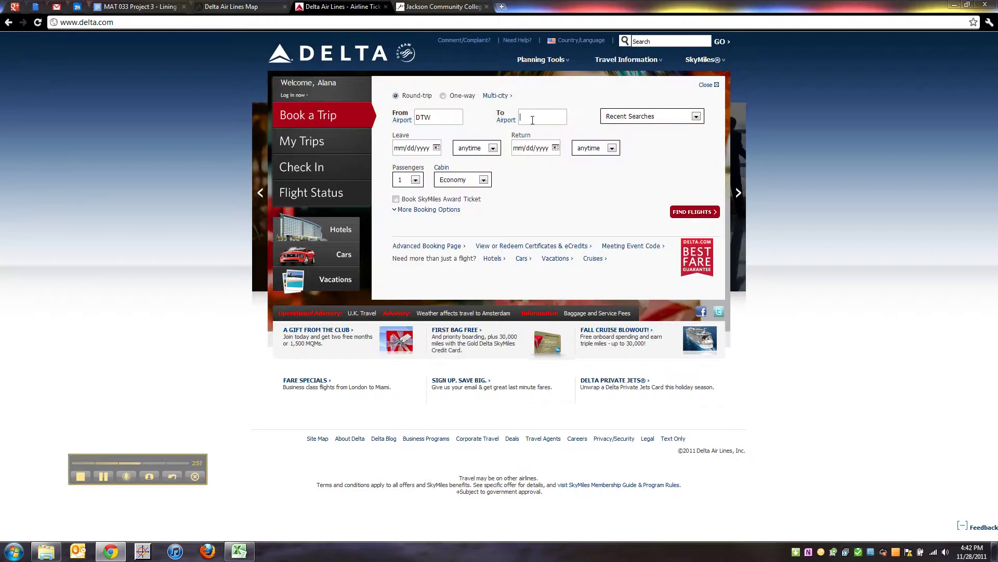
pyautogui.click(532, 118)
pyautogui.write('TYS')
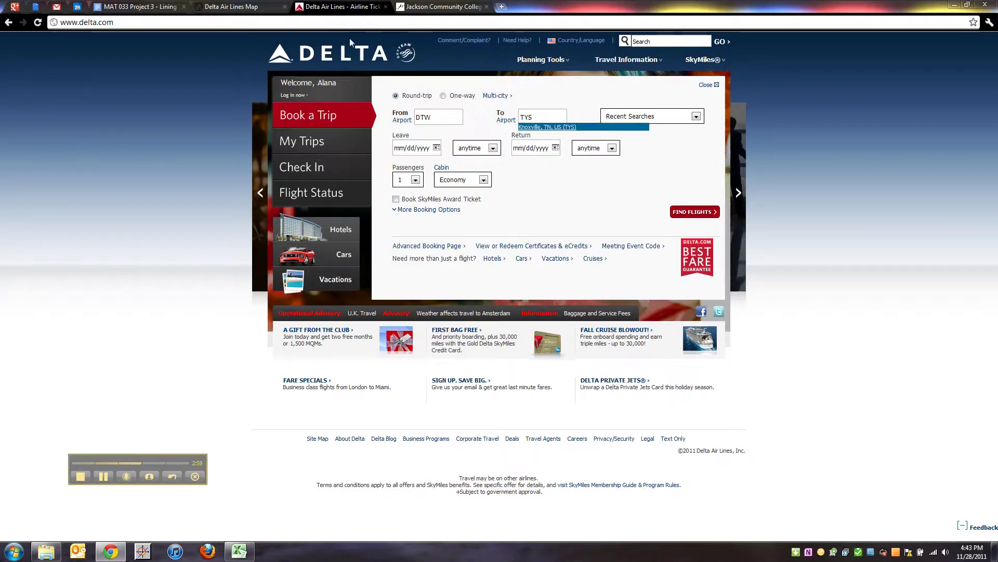
pyautogui.click(437, 147)
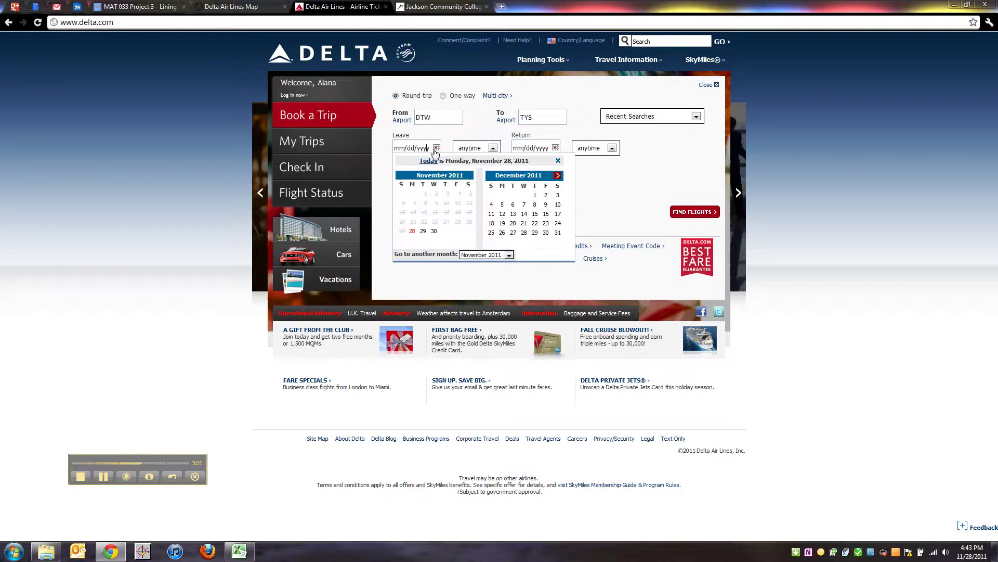
# Look up the mid-semester break dates in Jackson Community College's Winter 2012 academic calendar and return to the Delta booking form.
pyautogui.click(424, 5)
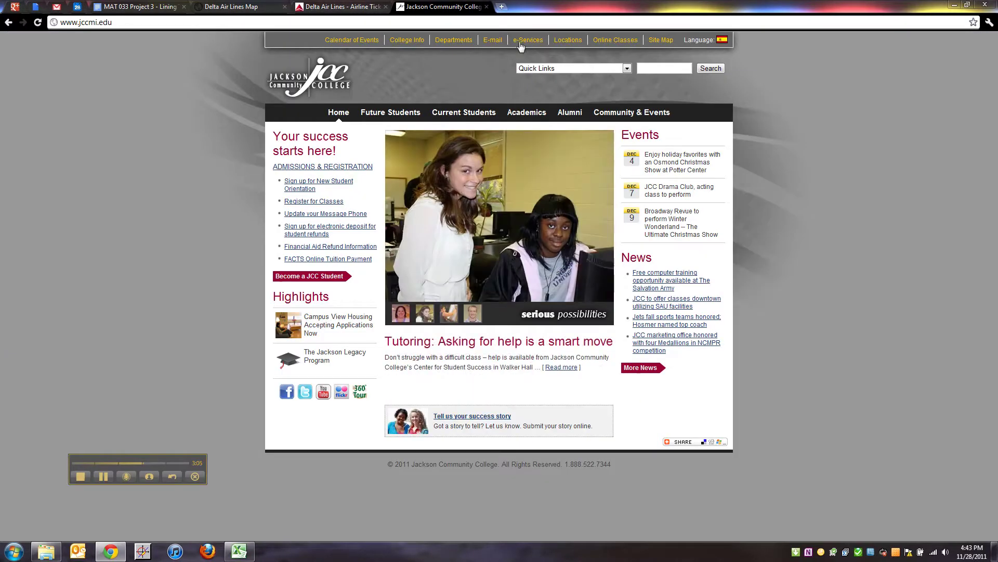
pyautogui.click(568, 70)
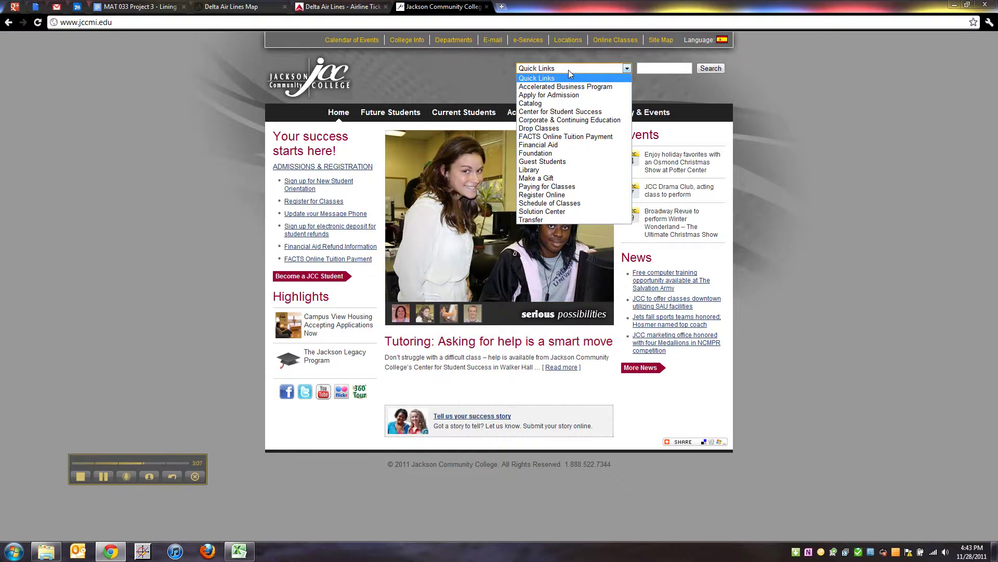
pyautogui.click(561, 72)
pyautogui.click(521, 113)
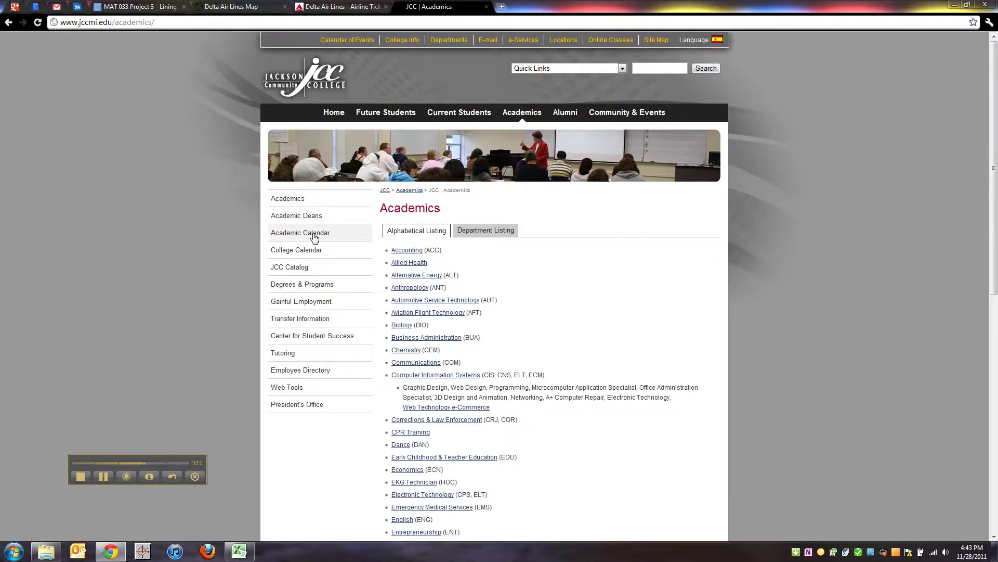
pyautogui.click(312, 238)
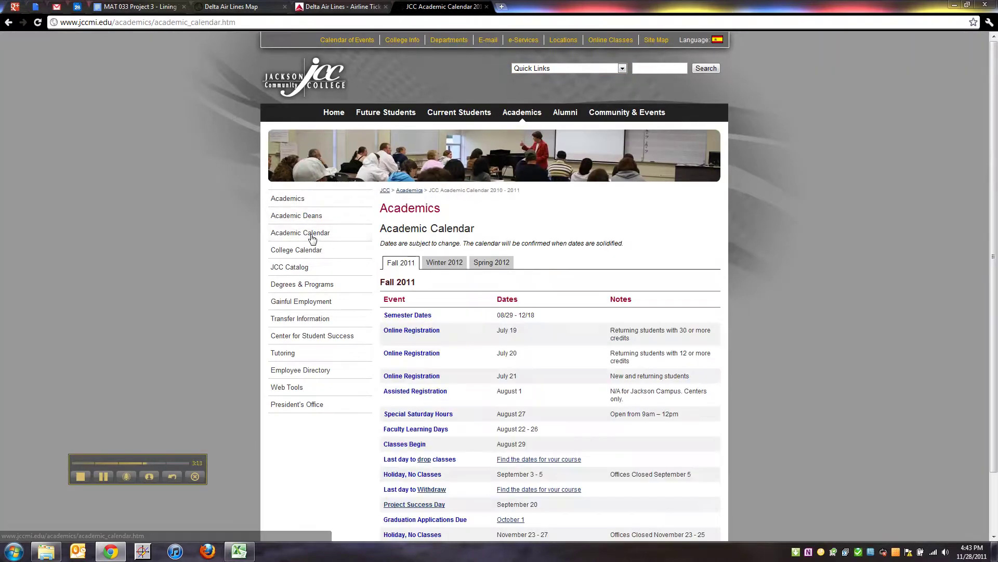
pyautogui.scroll(-2, 462, 299)
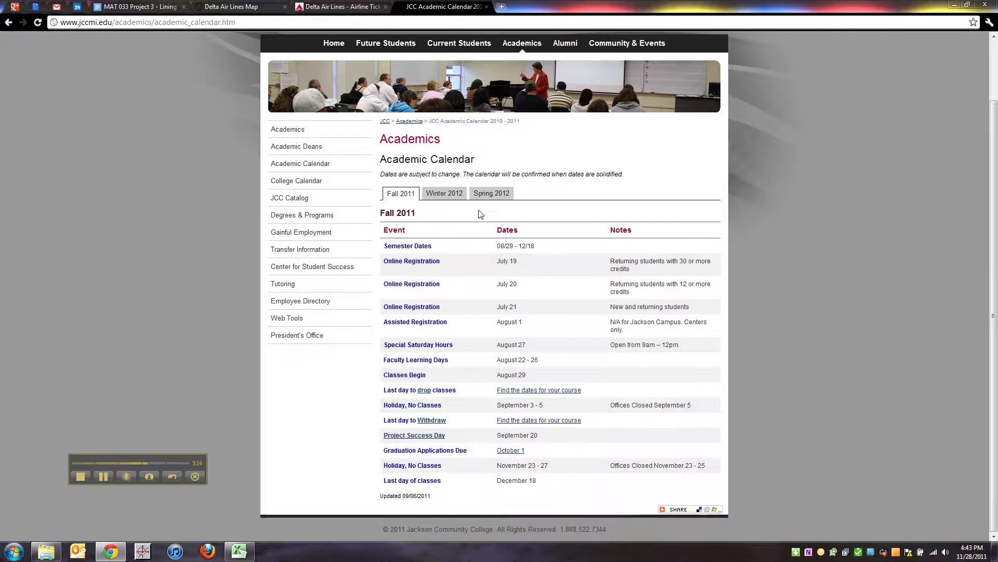
pyautogui.click(443, 195)
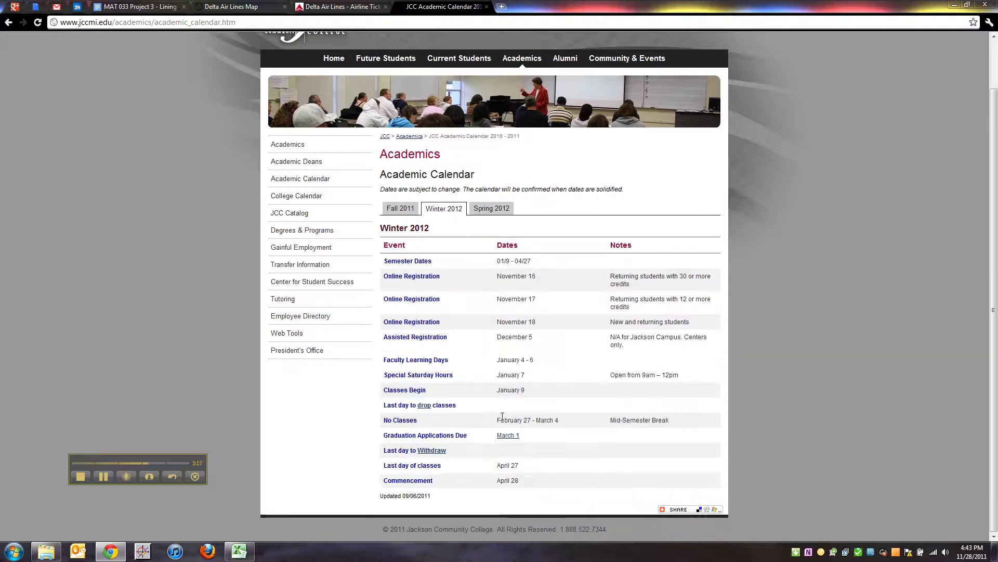
pyautogui.moveTo(501, 419); pyautogui.dragTo(559, 419)
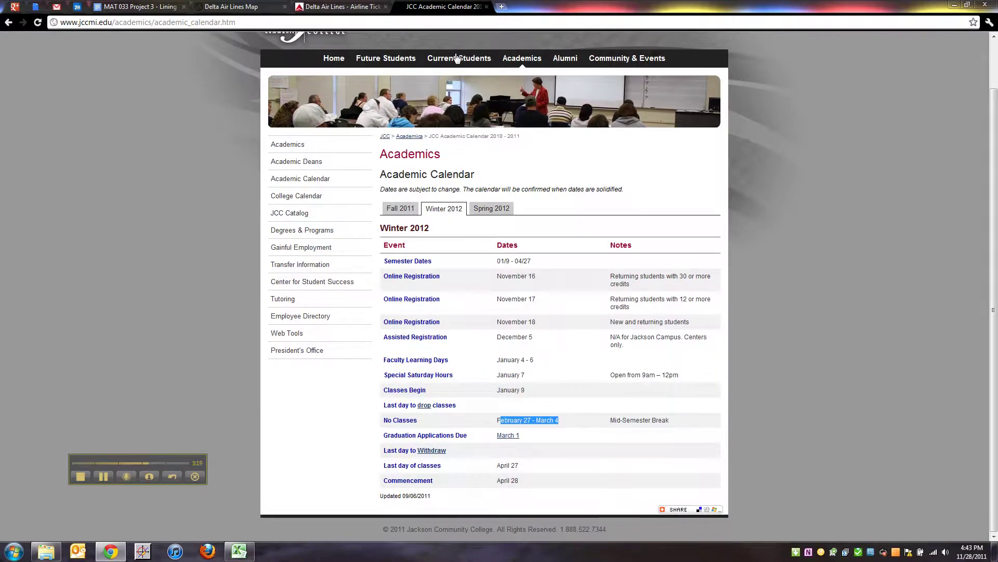
pyautogui.click(381, 4)
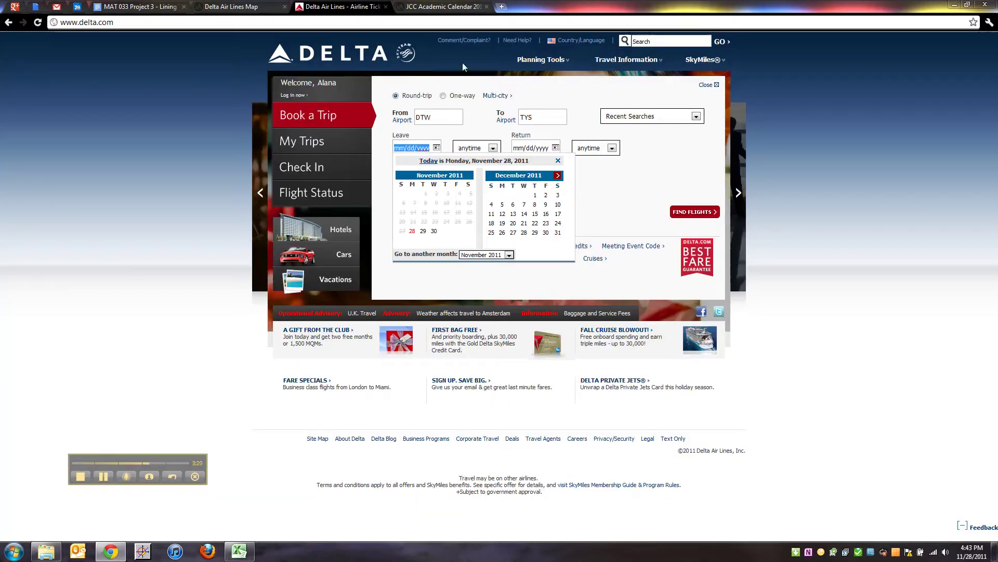
# Set the round trip to leave 02/25/2012 and return 03/03/2012, and search for flights from DTW to TYS.
pyautogui.click(557, 176)
pyautogui.click(557, 176)
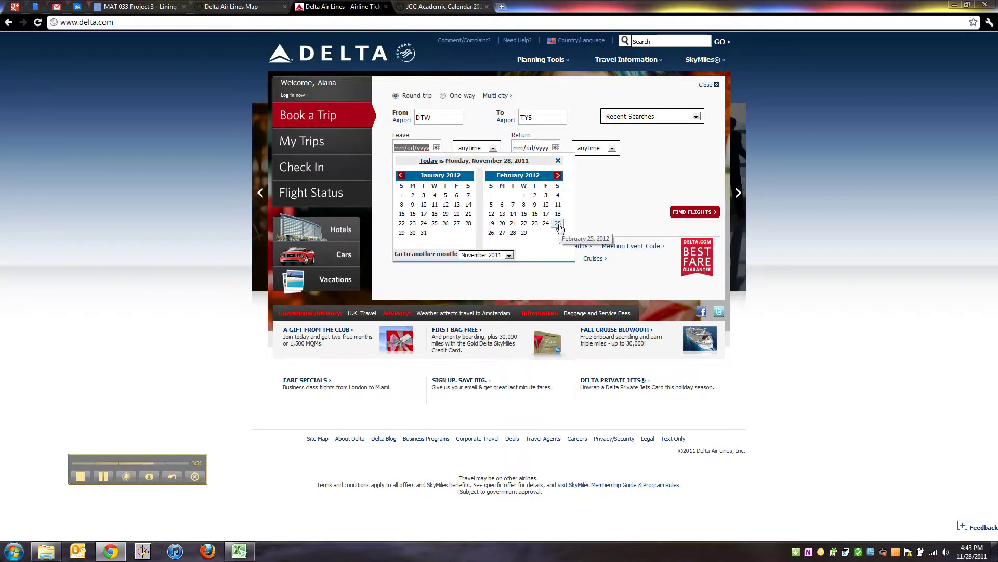
pyautogui.click(558, 224)
pyautogui.click(534, 146)
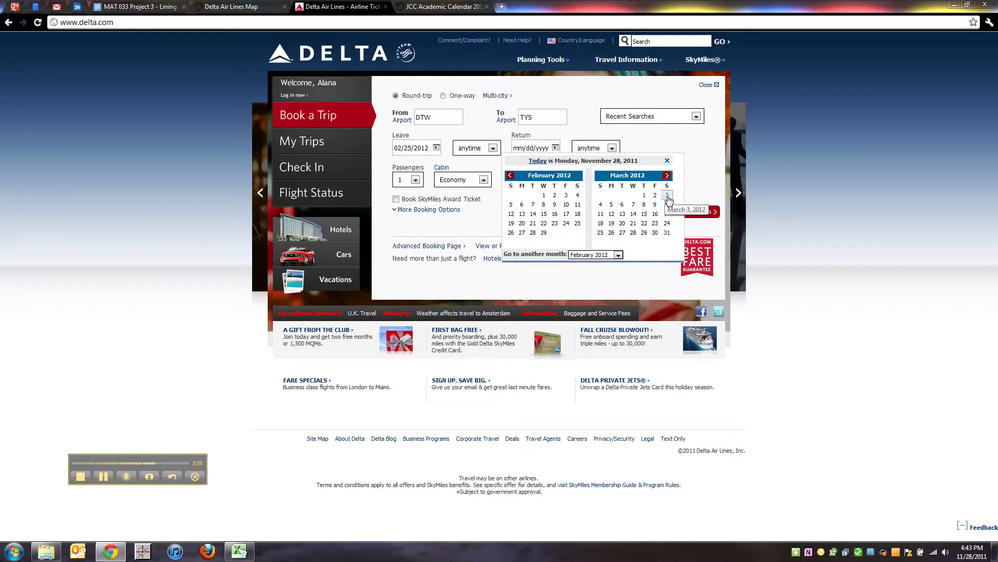
pyautogui.click(667, 196)
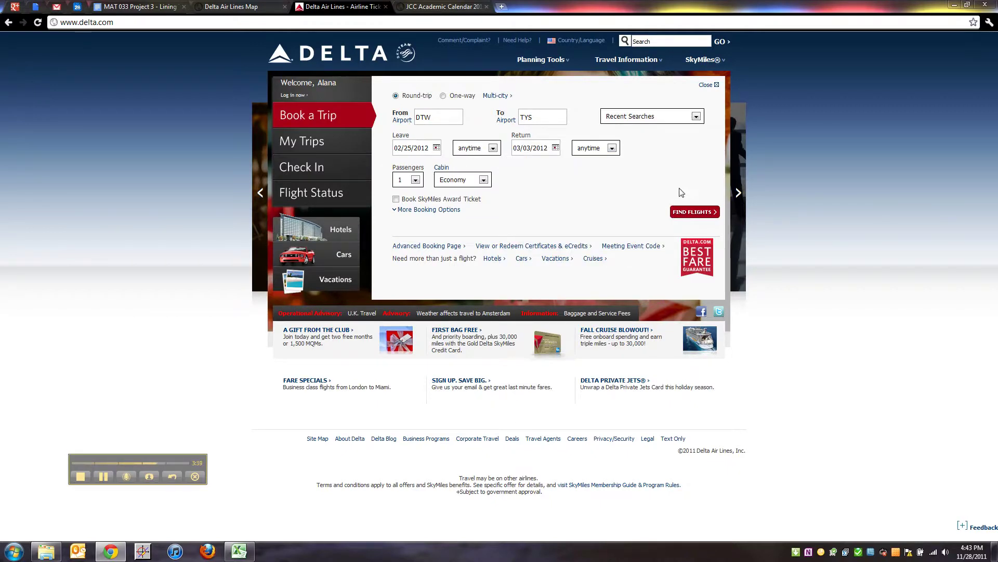
pyautogui.click(695, 212)
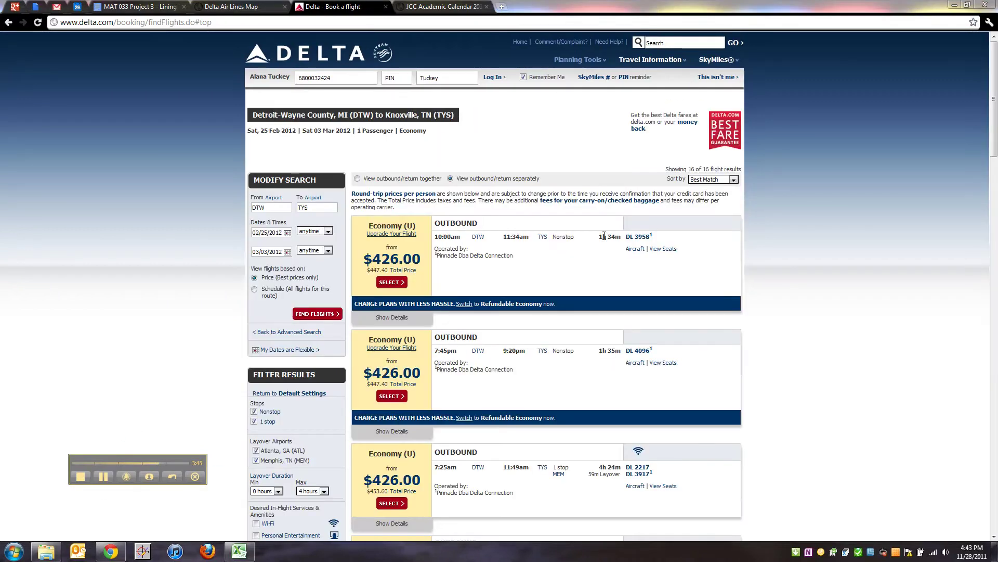
# Check the total price of the cheapest nonstop flight from Detroit to Knoxville in the search results.
pyautogui.scroll(-2, 536, 250)
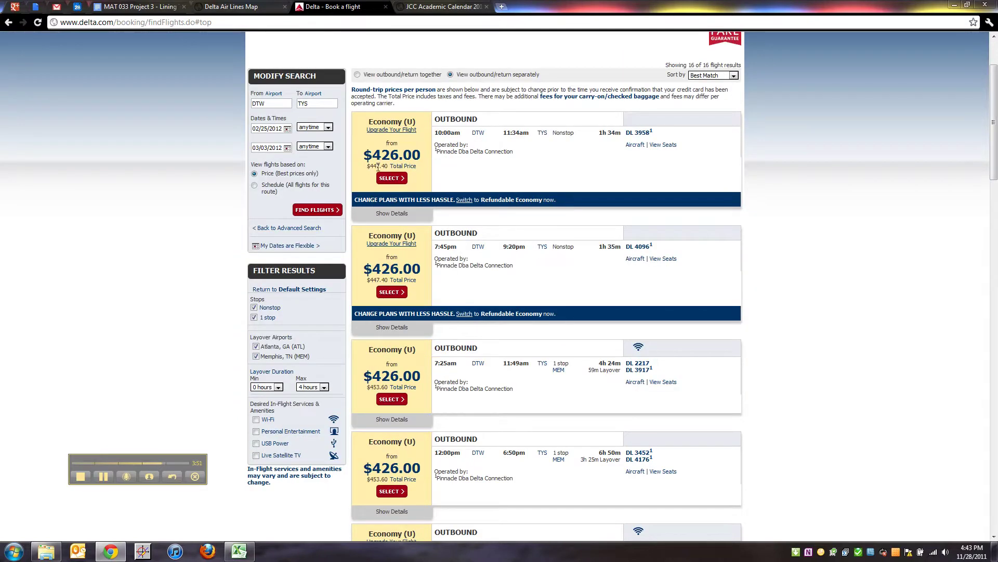
pyautogui.moveTo(377, 166); pyautogui.dragTo(389, 166)
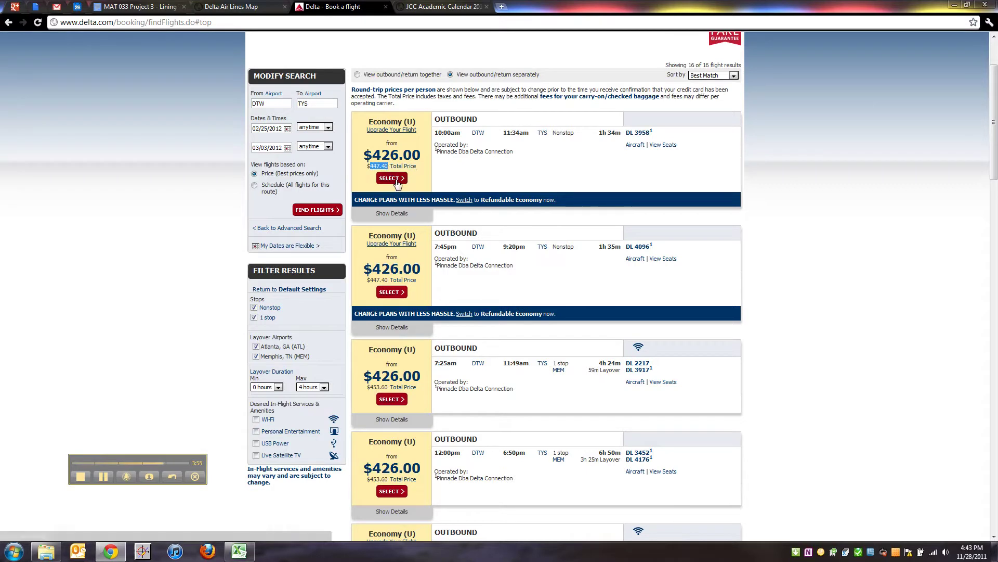
pyautogui.click(421, 169)
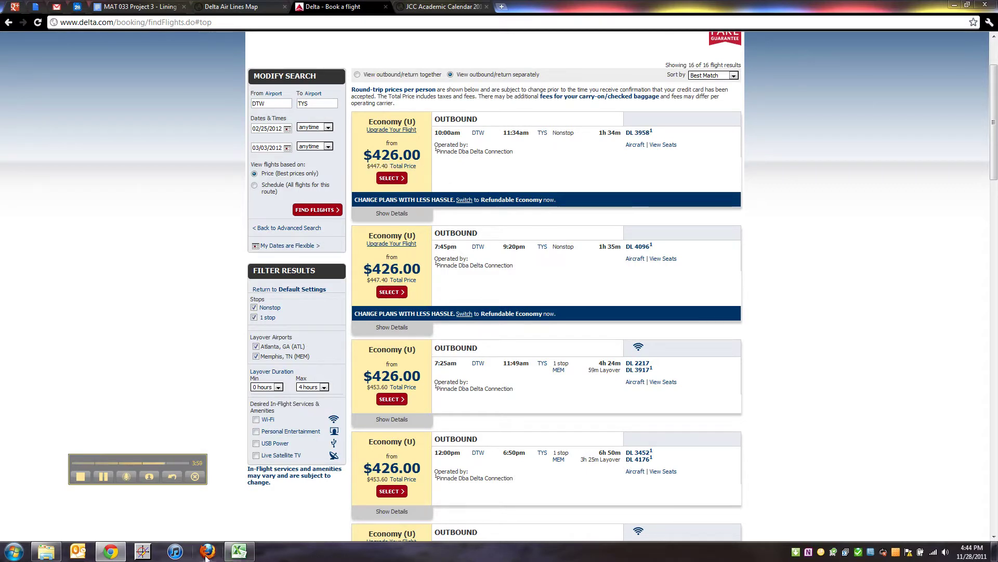
# Switch to the Excel workbook and check the name of its first worksheet.
pyautogui.click(237, 556)
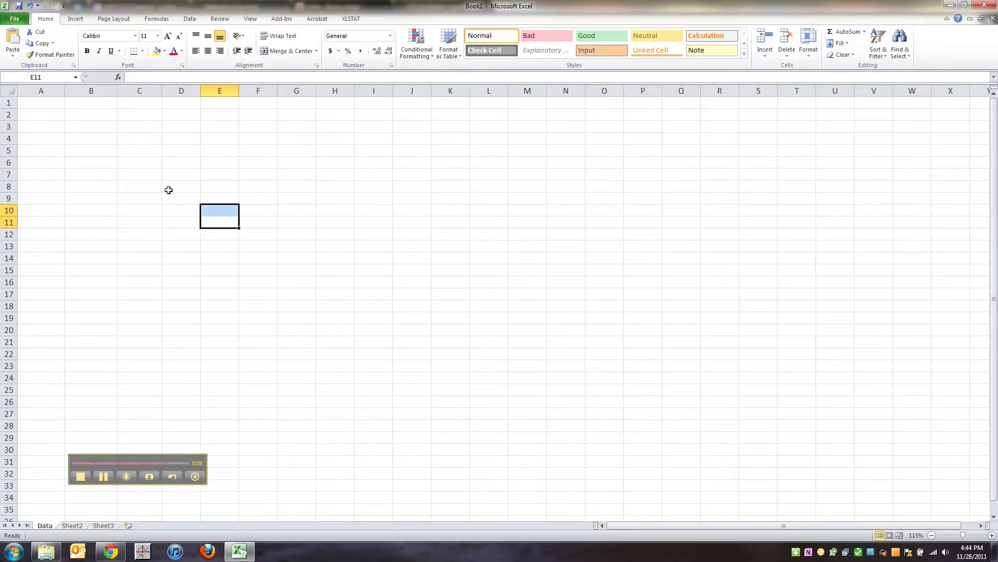
pyautogui.doubleClick(45, 526)
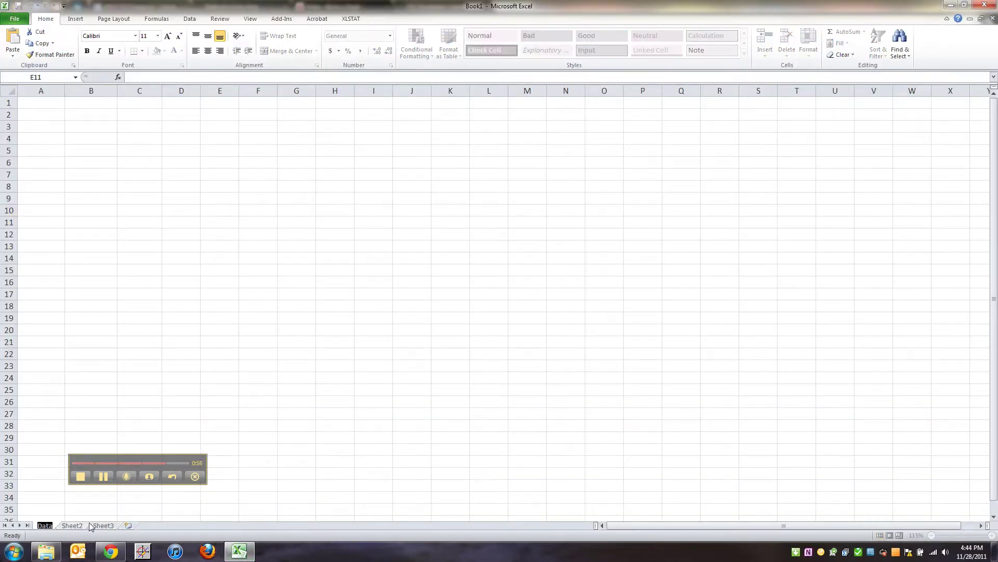
pyautogui.click(41, 497)
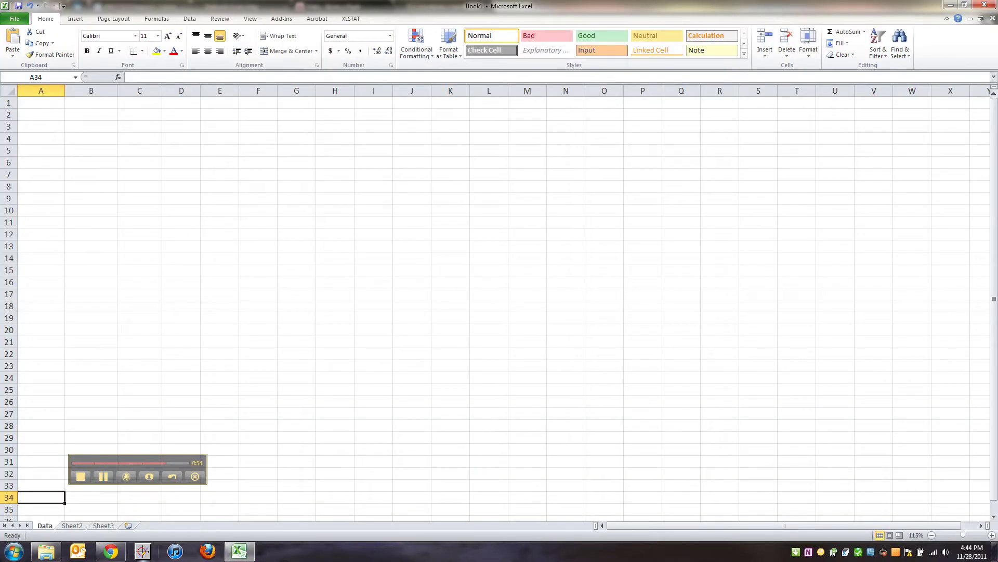
# Switch to the MAT 033 Project 3 document in Chrome and reread the Step 1 instruction on setting up the Data worksheet.
pyautogui.click(112, 552)
pyautogui.click(156, 6)
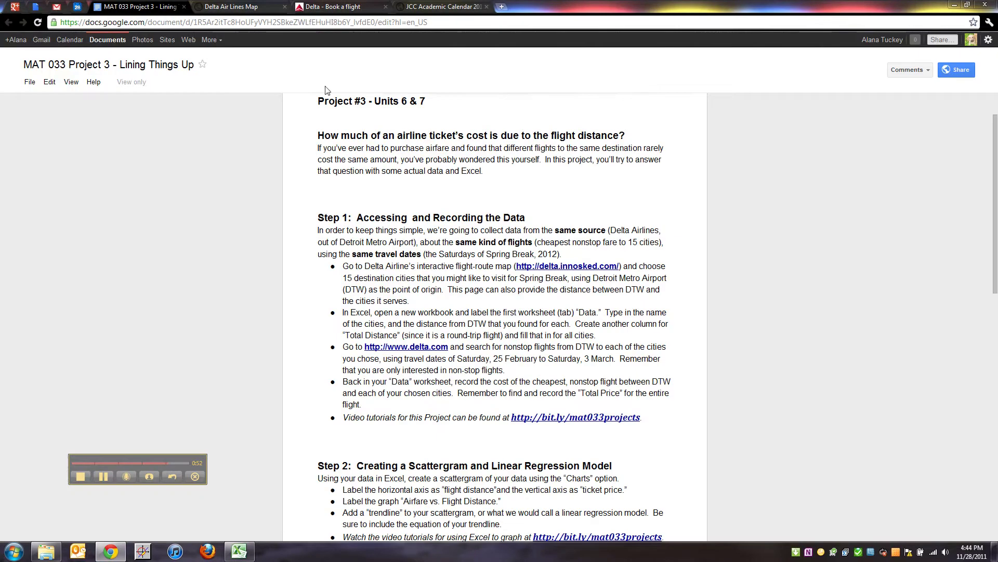
pyautogui.moveTo(352, 312); pyautogui.dragTo(596, 334)
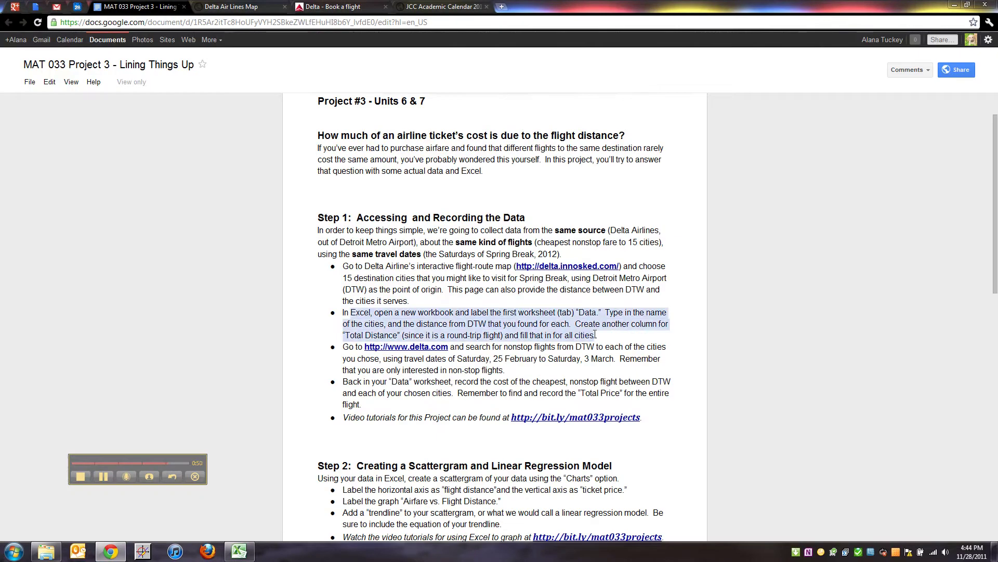
pyautogui.click(596, 335)
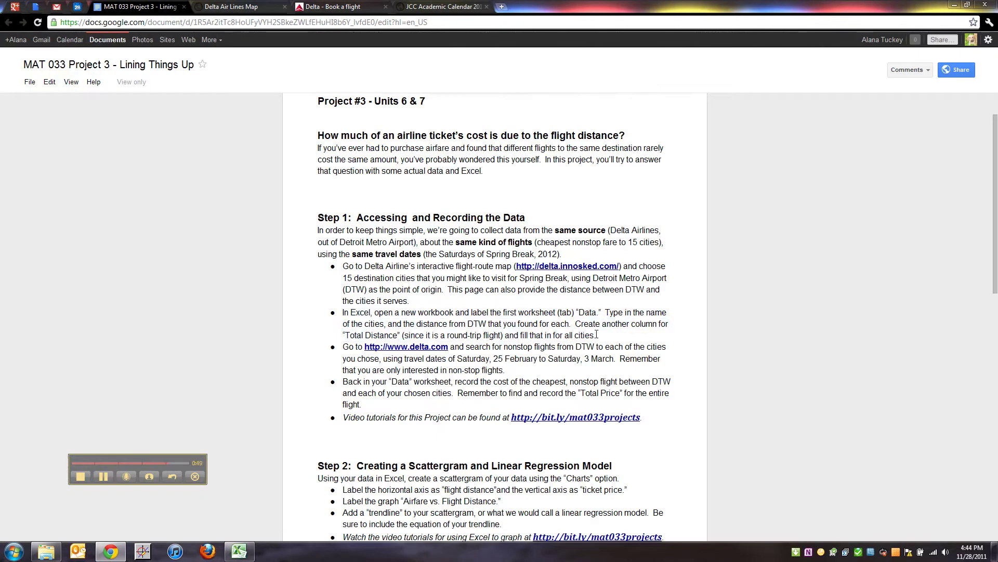
# Back in Excel, enter the bold header Destination in cell A1 and Knoxville in A2.
pyautogui.click(955, 5)
pyautogui.click(47, 101)
pyautogui.hotkey('ctrl', 'b')
pyautogui.write('Locat')
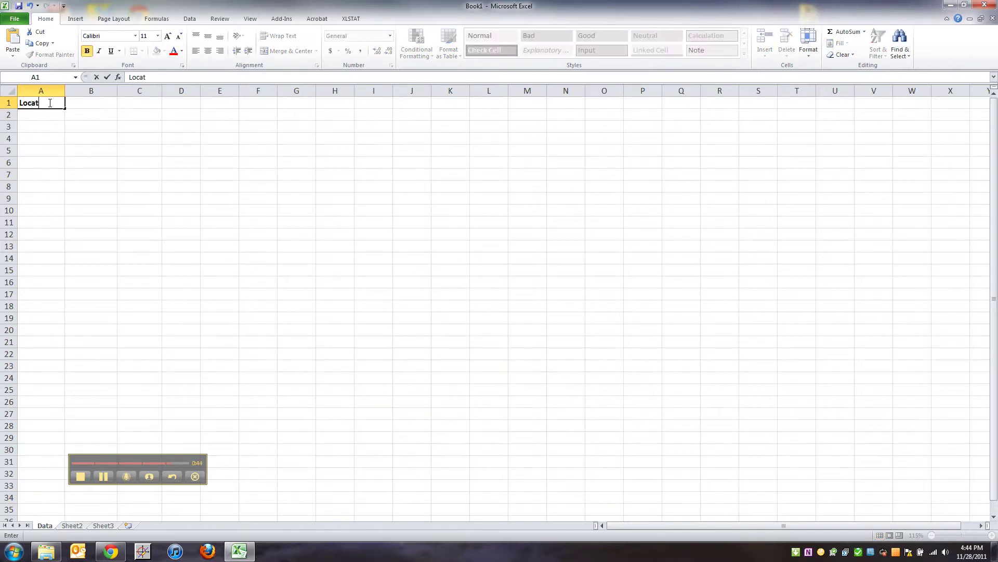
pyautogui.press('BackSpace')
pyautogui.press('BackSpace')
pyautogui.write('Destination')
pyautogui.press('Return')
pyautogui.write('Kn')
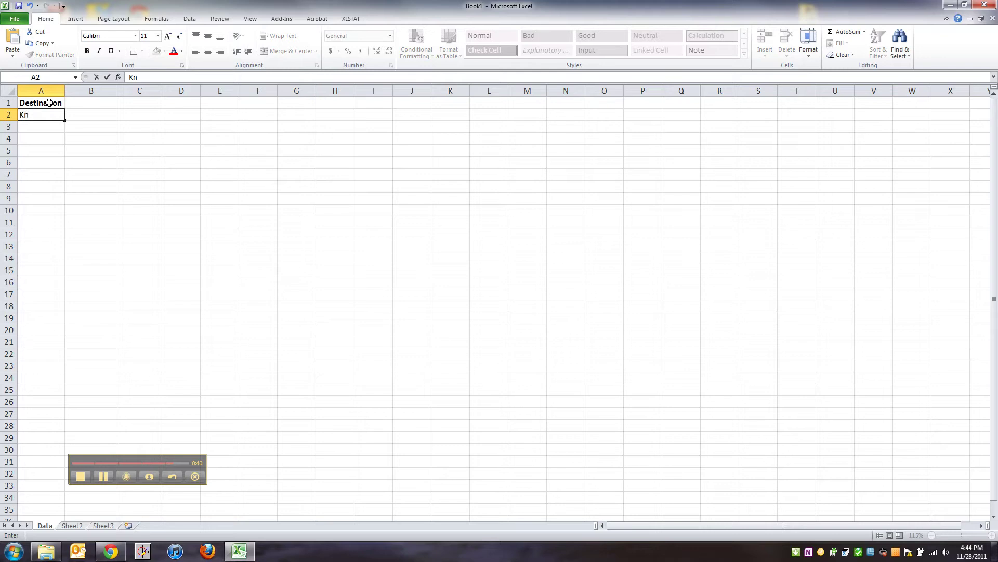
pyautogui.press('Tab')
# Enter the header Distance in cell B1 and Knoxville's distance of 444 in B2.
pyautogui.press('Up')
pyautogui.write('Distance')
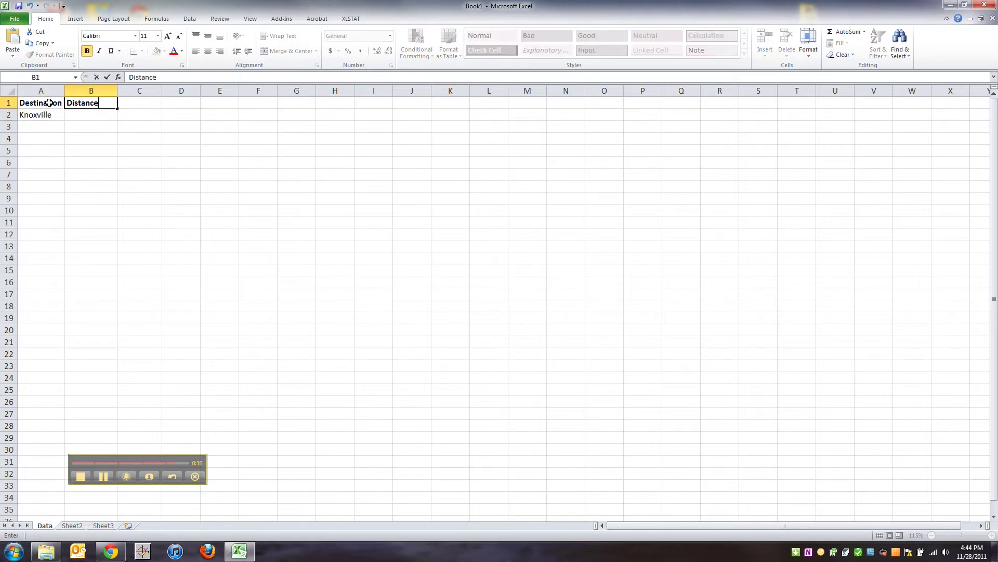
pyautogui.press('Return')
pyautogui.write('444')
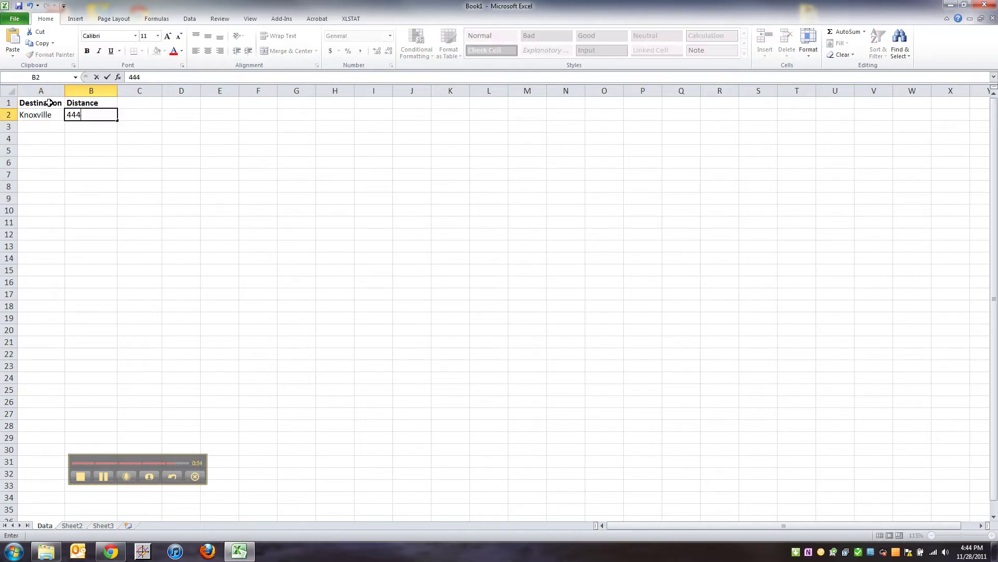
pyautogui.press('Tab')
# Enter the header Price in cell C1 and 444.70 as Knoxville's fare in C2.
pyautogui.press('Up')
pyautogui.write('Price')
pyautogui.press('Return')
pyautogui.write('444.70')
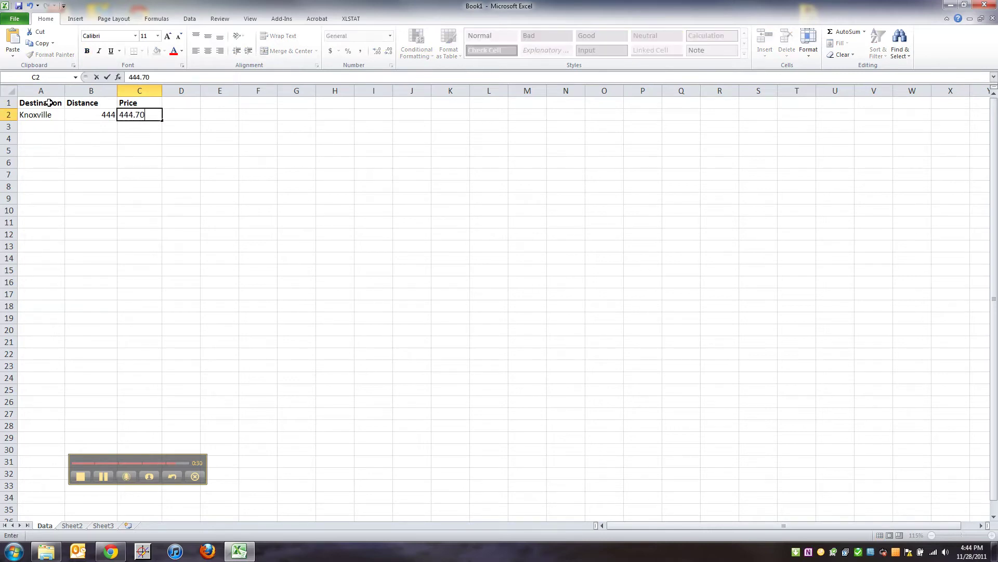
pyautogui.press('Return')
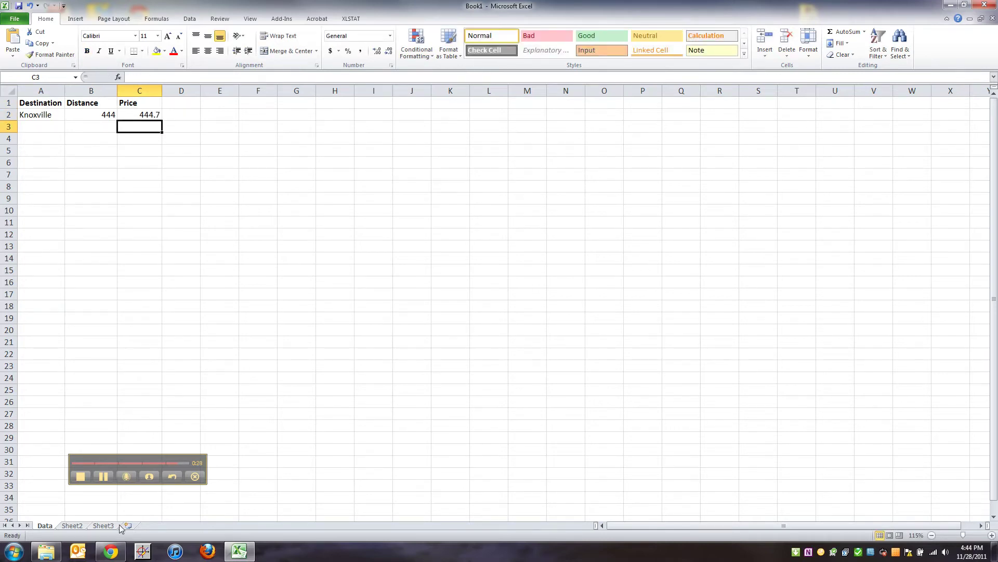
# Recheck the Knoxville fare's total price on the Delta site in Chrome and change cell C2 in Excel to 444.4.
pyautogui.moveTo(115, 550)
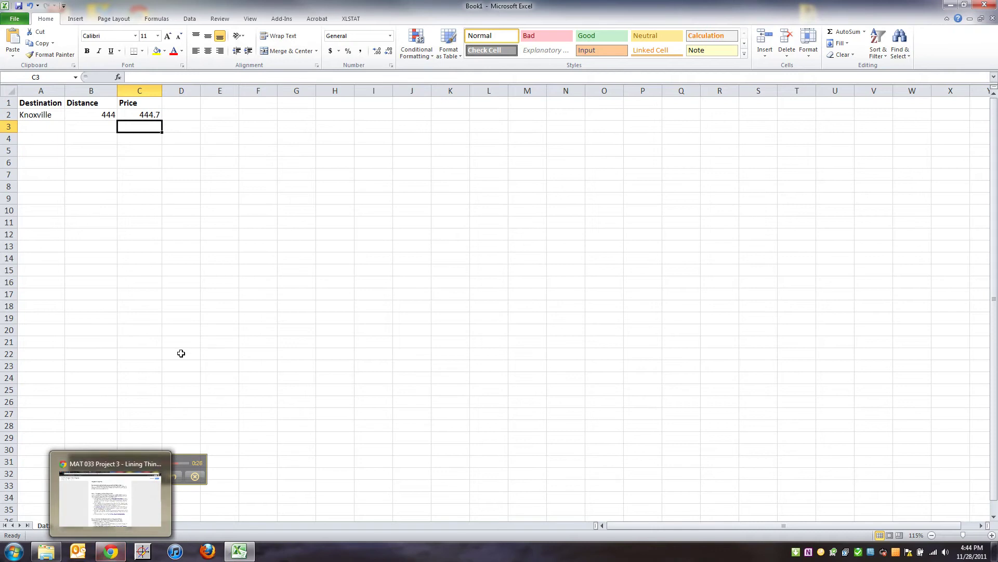
pyautogui.click(115, 550)
pyautogui.click(341, 6)
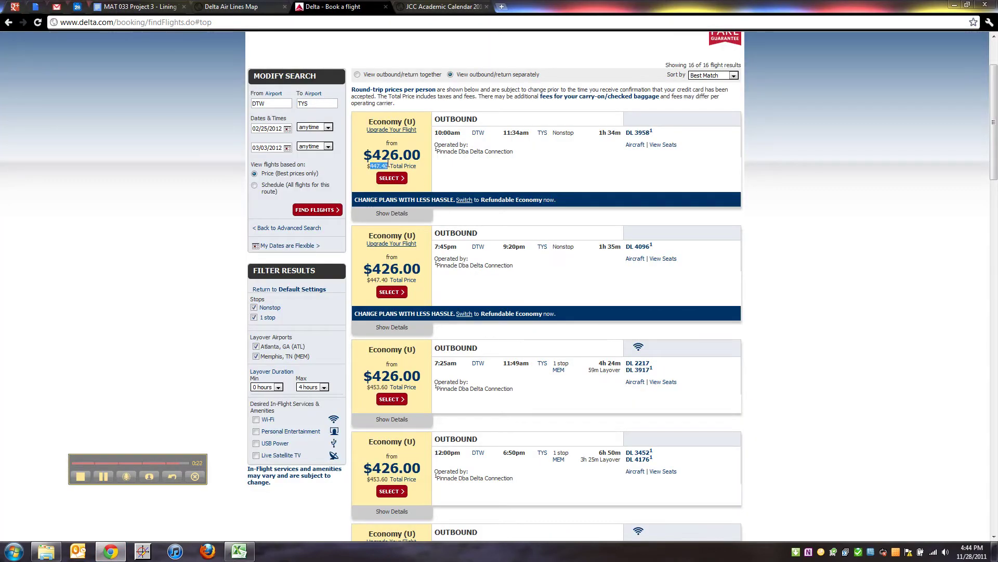
pyautogui.click(239, 551)
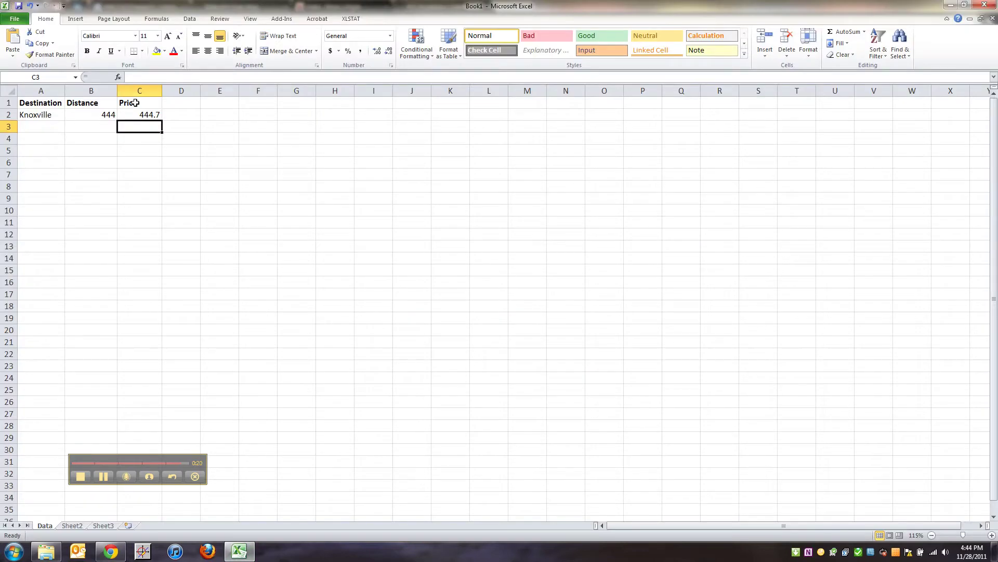
pyautogui.write('444.4')
pyautogui.press('Return')
# View the Atlantic Southeast route details from Detroit to Knoxville on the Delta route map, and return to the distance in Excel cell B2.
pyautogui.click(239, 550)
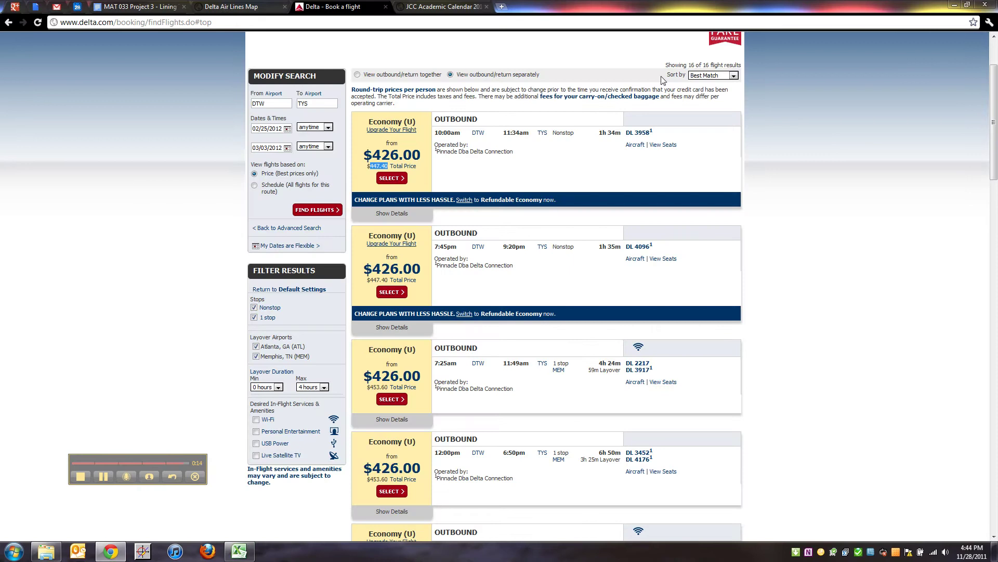
pyautogui.click(204, 4)
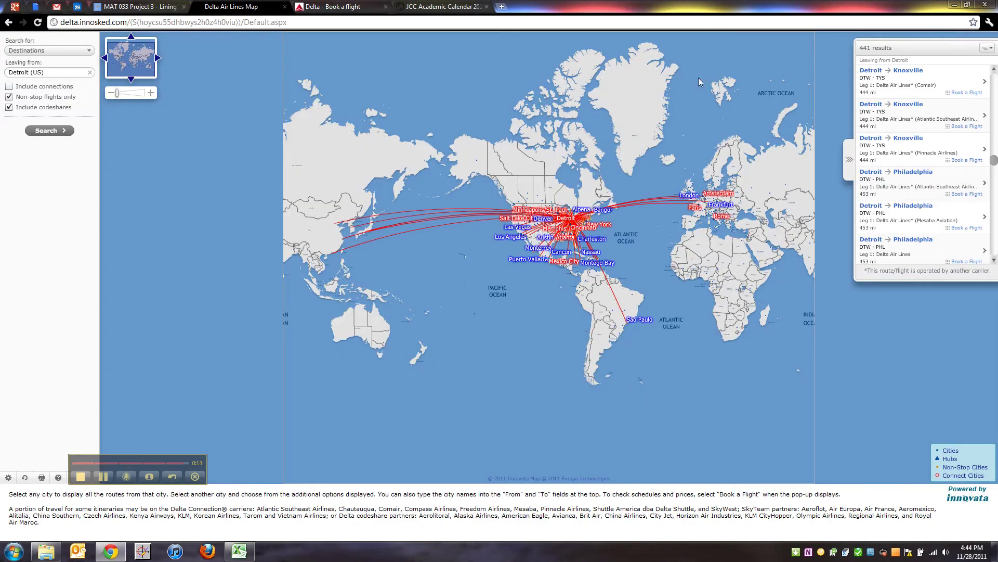
pyautogui.click(883, 128)
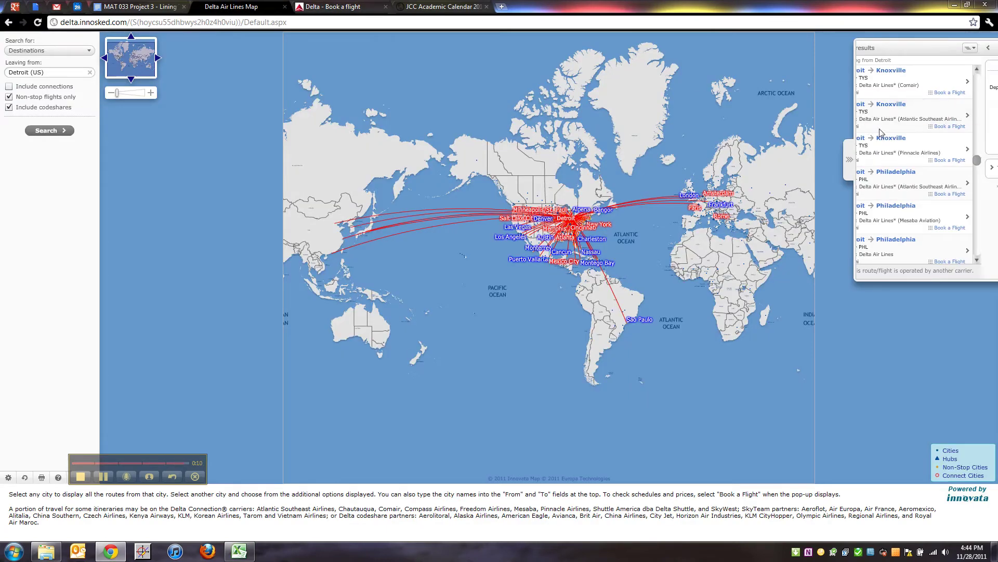
pyautogui.click(850, 158)
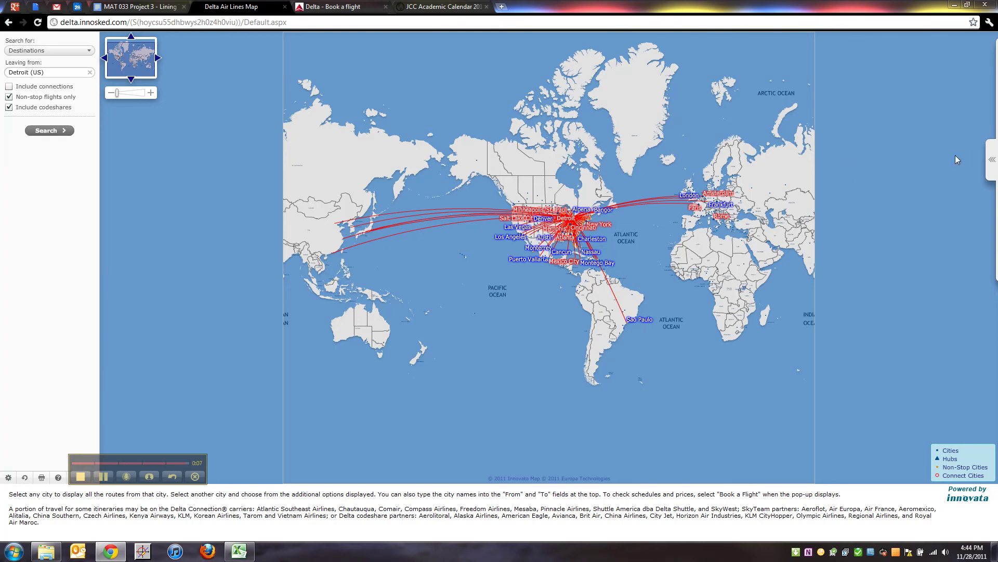
pyautogui.click(992, 159)
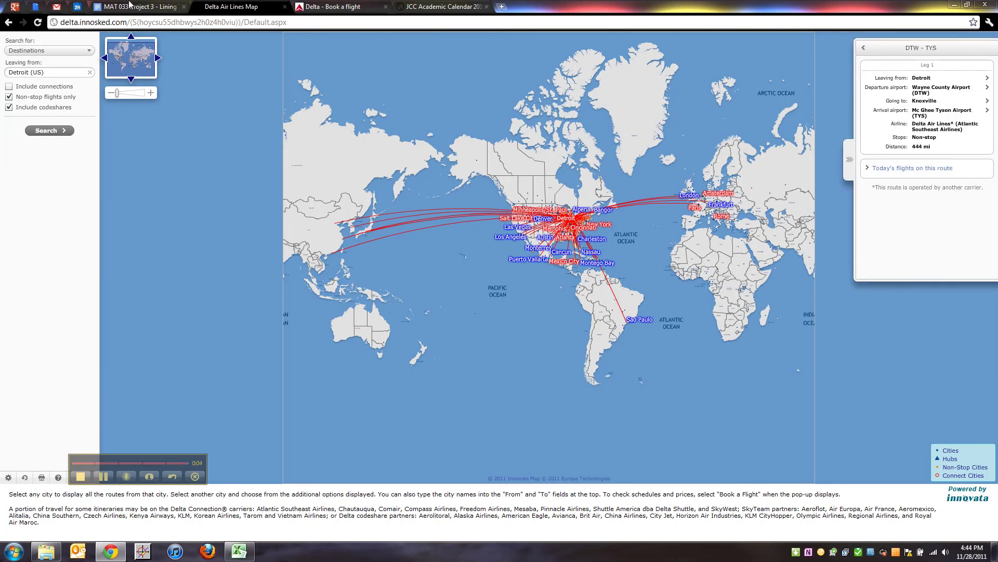
pyautogui.click(239, 551)
pyautogui.click(101, 117)
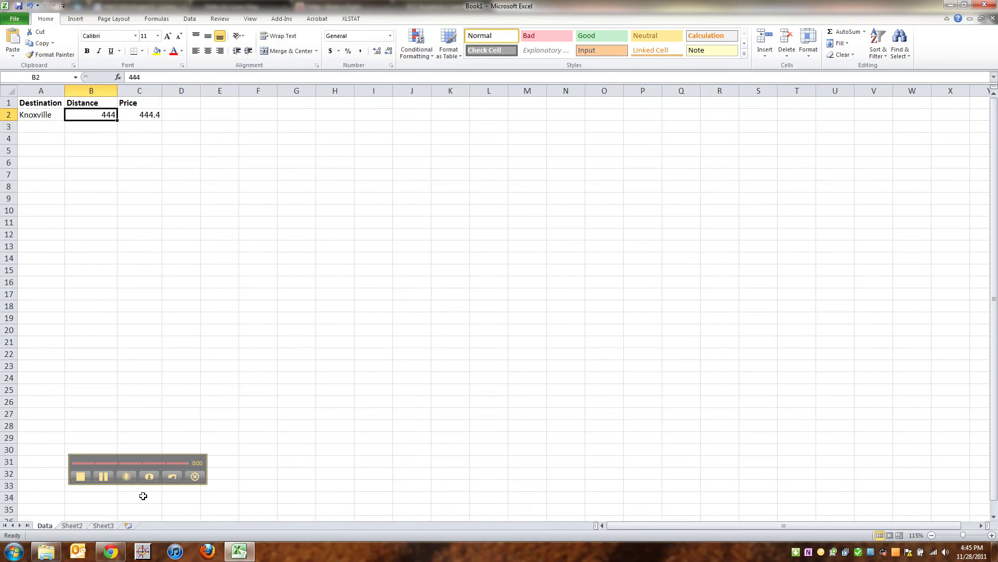